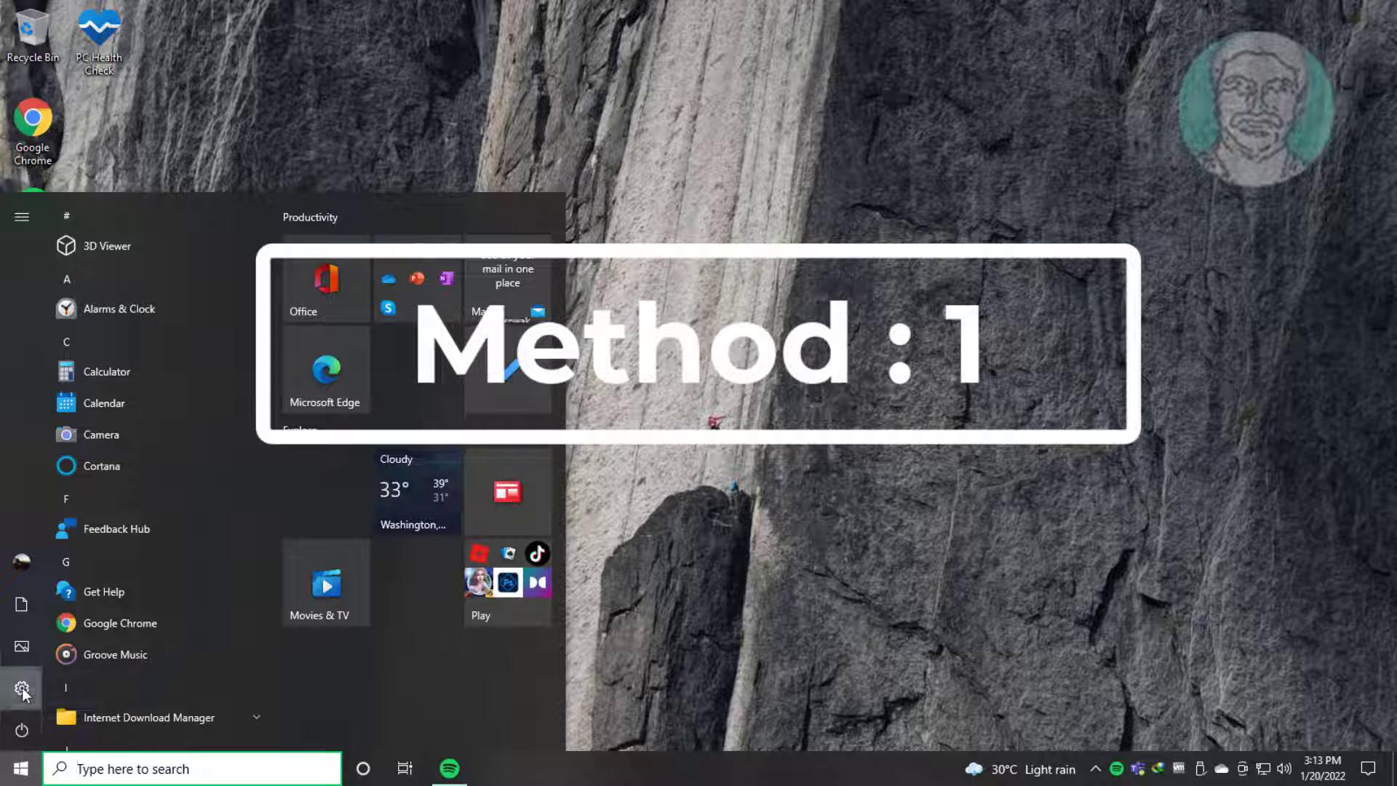
# Step: In the Windows privacy settings, turn on microphone access for this device and allow apps to access the microphone
pyautogui.click(24, 690)
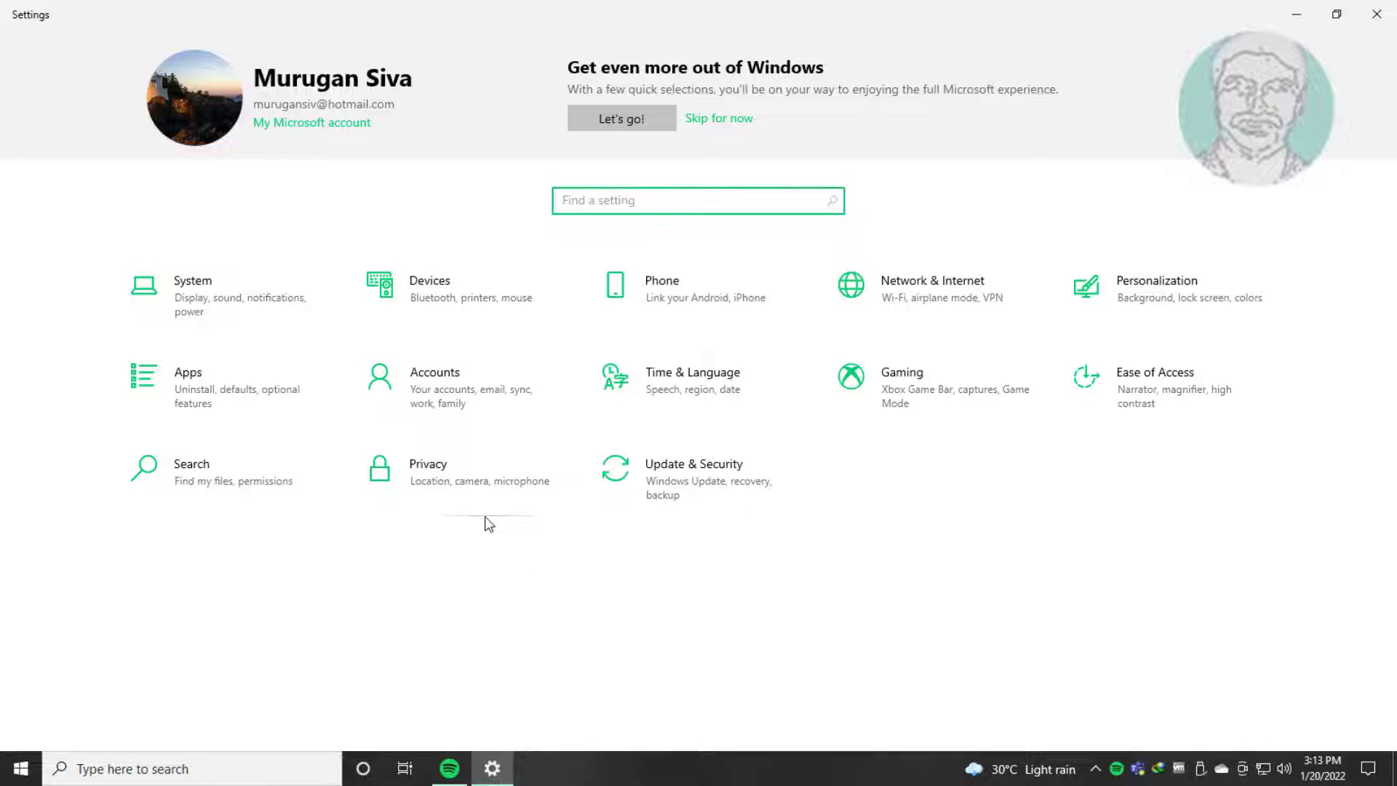
pyautogui.click(467, 487)
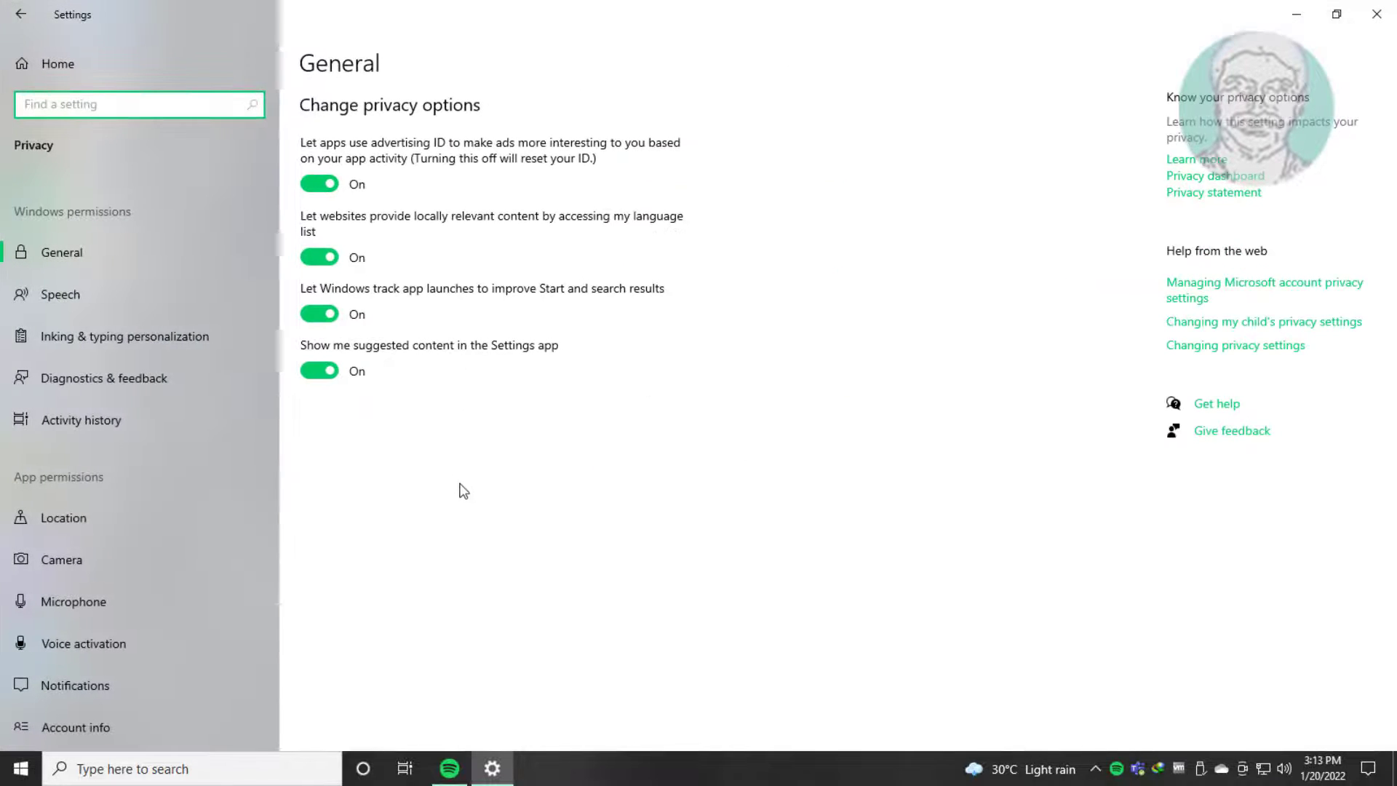
pyautogui.click(83, 601)
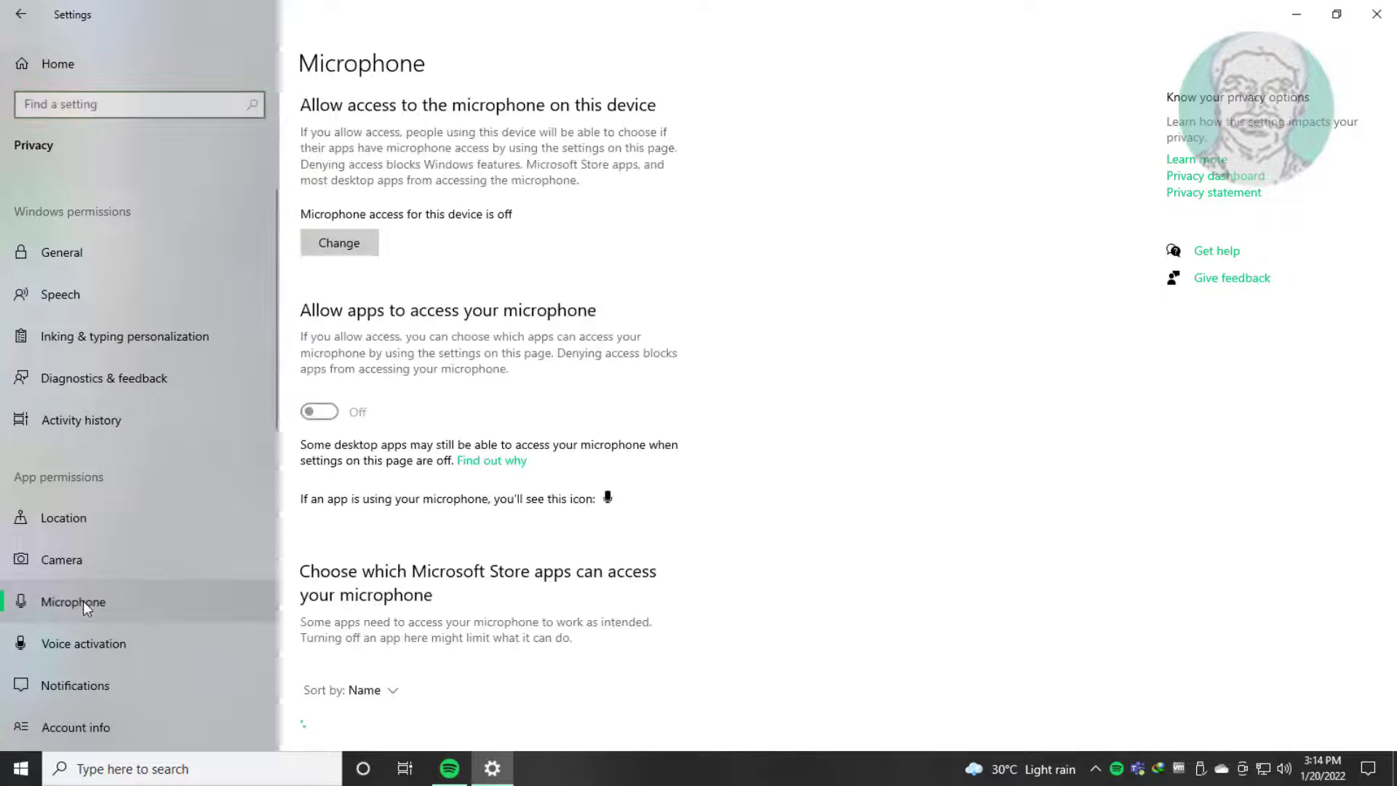
pyautogui.click(325, 255)
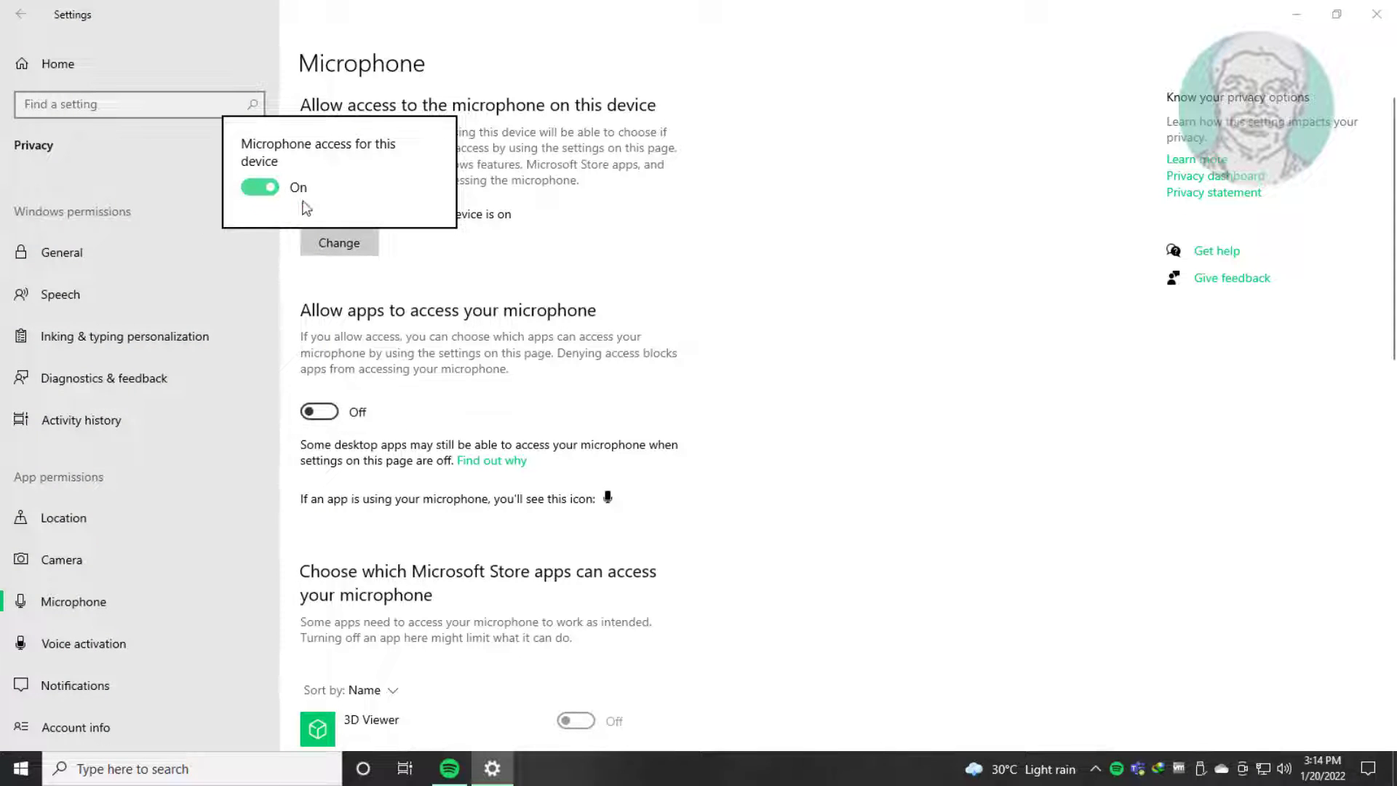
pyautogui.click(529, 282)
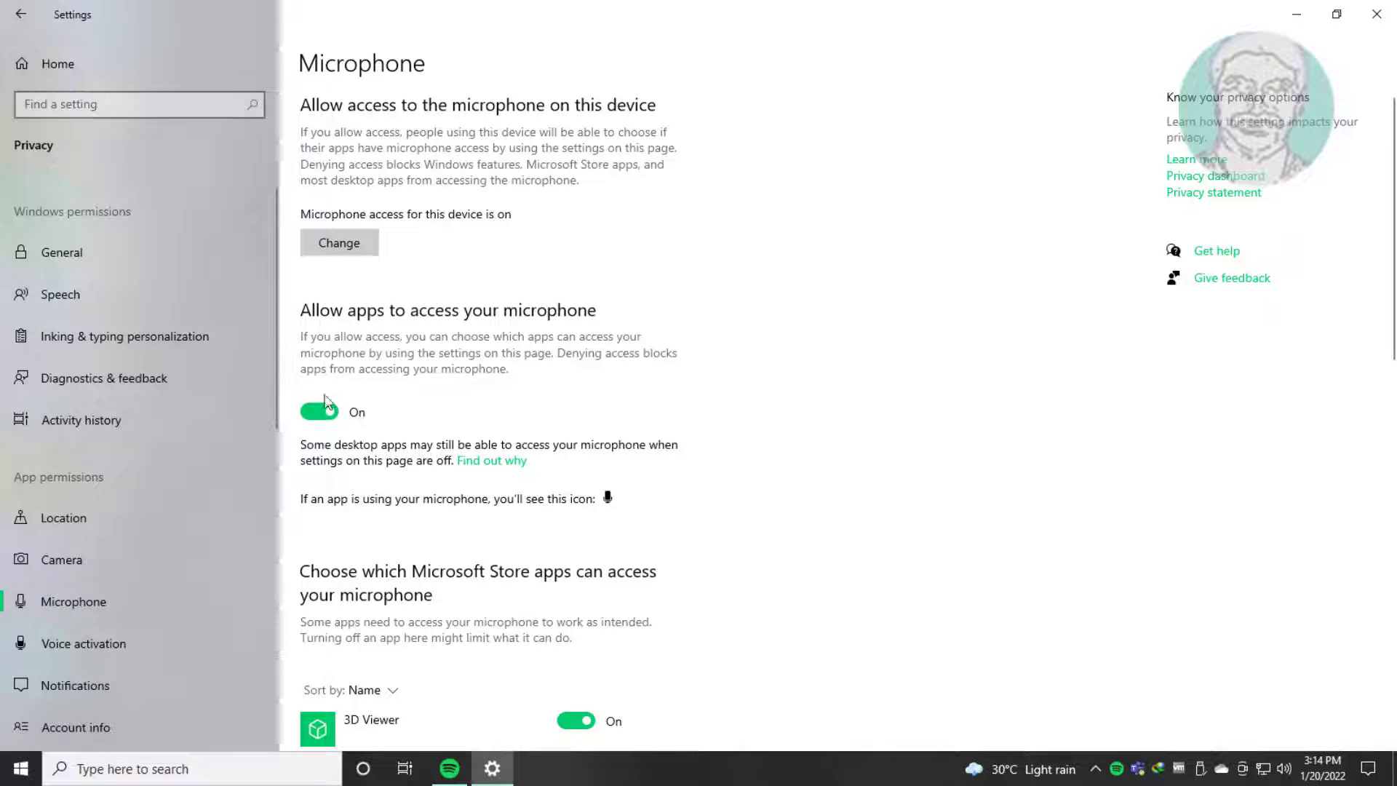
# Step: Allow microphone access for Get Help, OneNote for Windows 10 and Xbox Console Companion, and close Settings
pyautogui.scroll(-10, 732, 560)
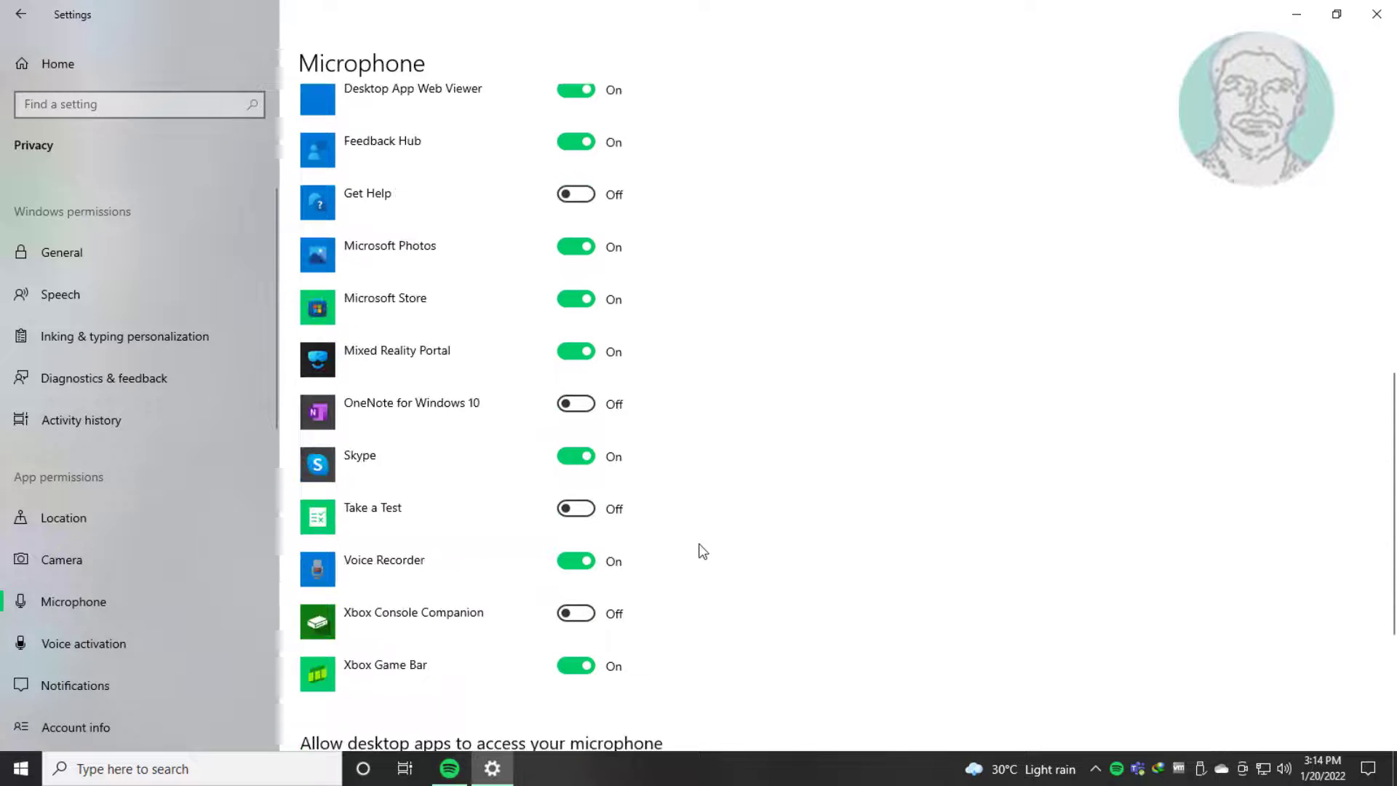
pyautogui.click(592, 191)
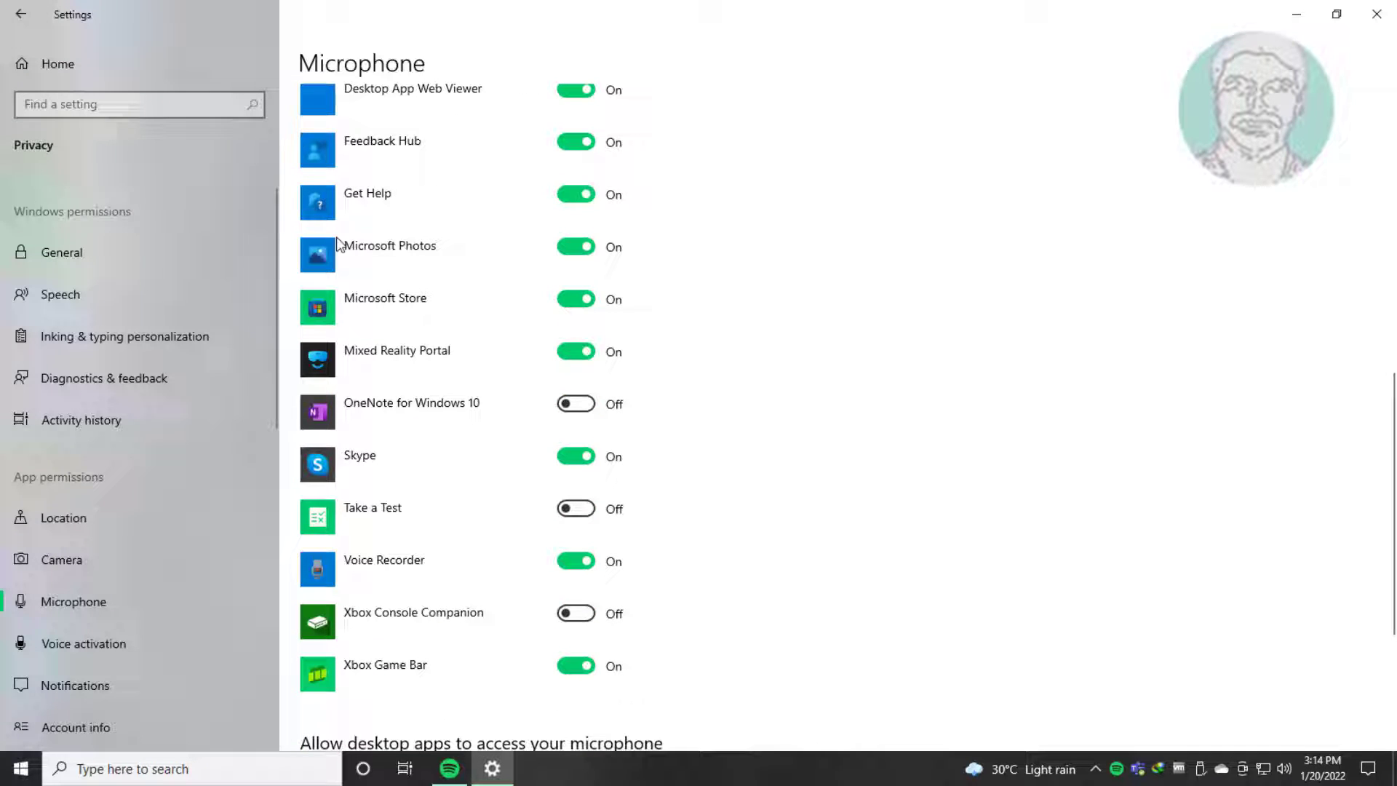
pyautogui.click(591, 404)
pyautogui.scroll(-1, 681, 547)
pyautogui.scroll(-3, 680, 547)
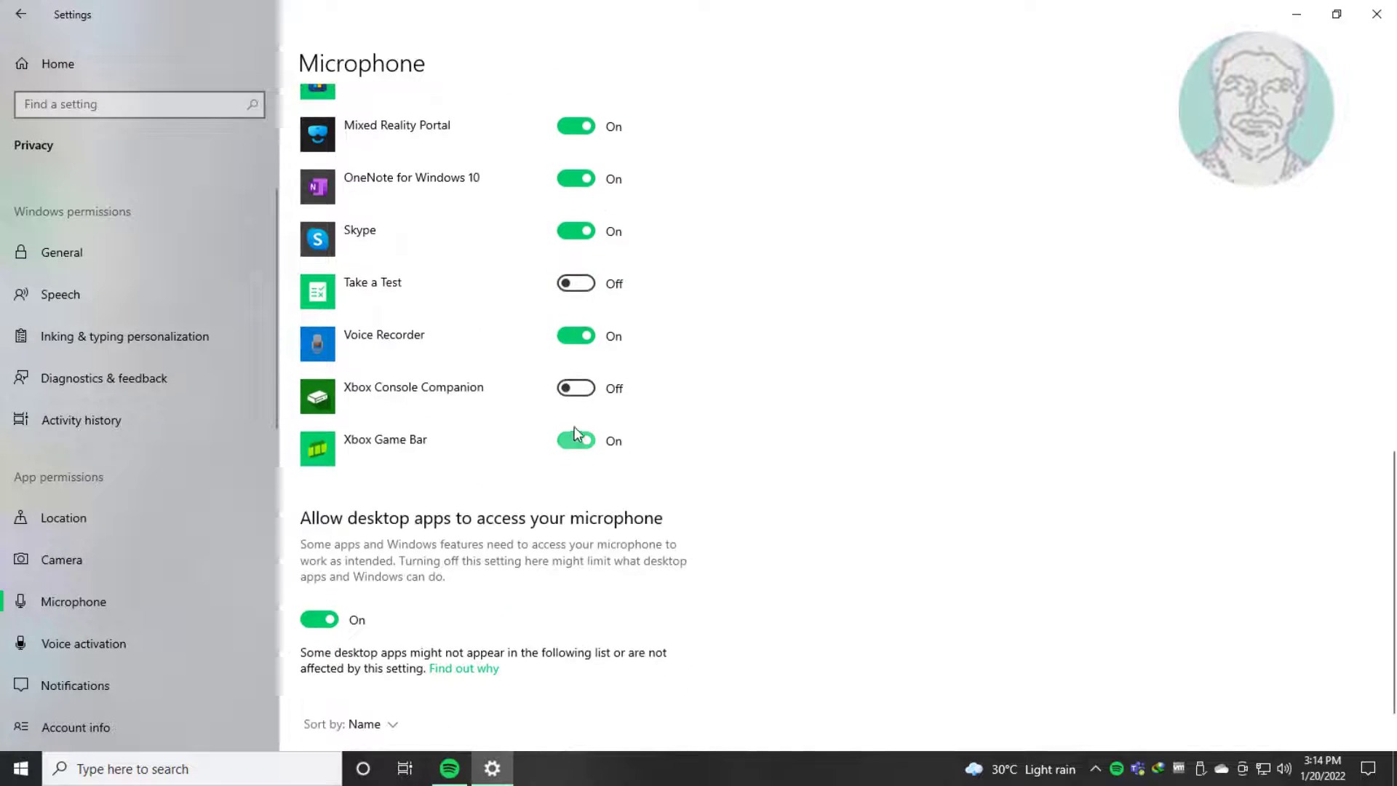
pyautogui.scroll(-1, 682, 444)
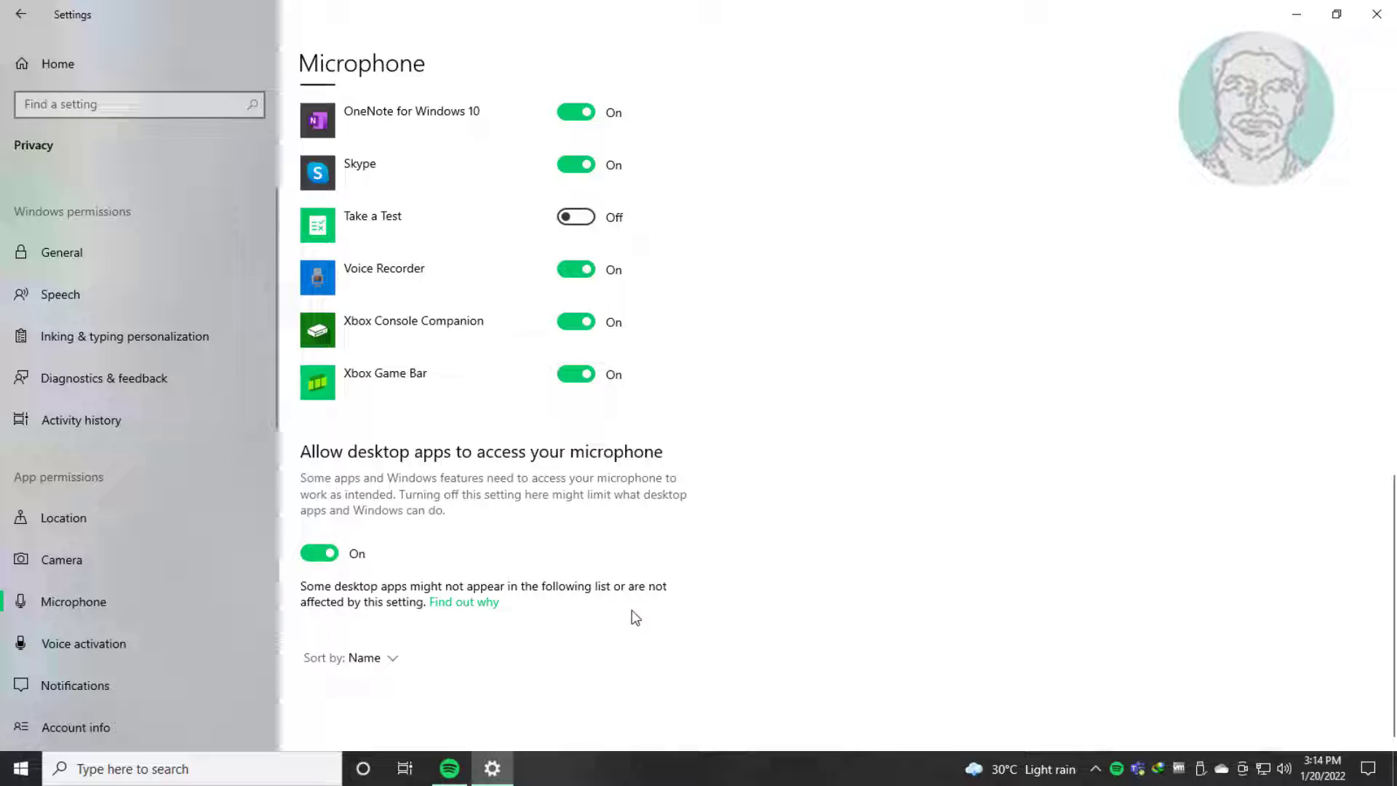
pyautogui.click(24, 22)
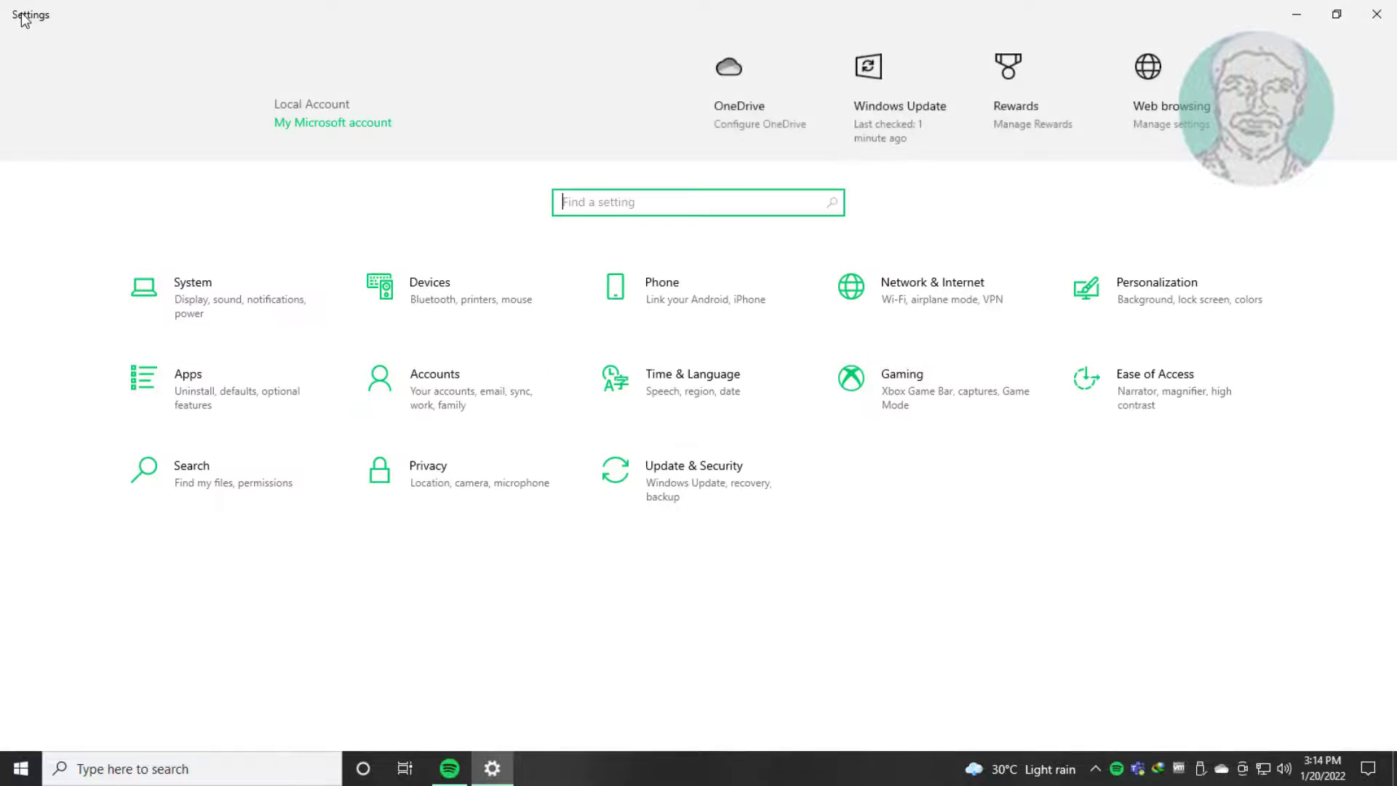
pyautogui.click(1374, 15)
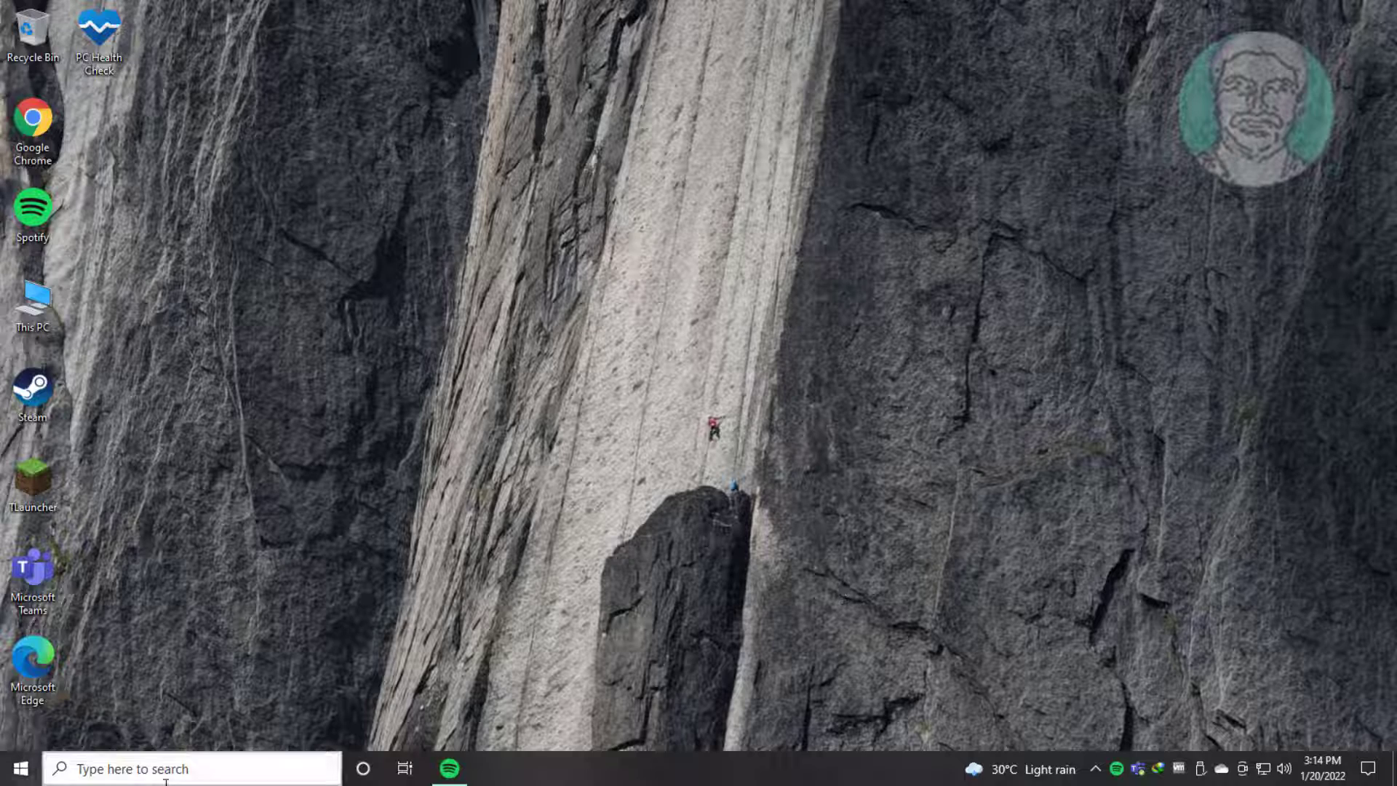
# Step: Open the additional troubleshooters in the Update & Security section of Windows Settings
pyautogui.click(2, 781)
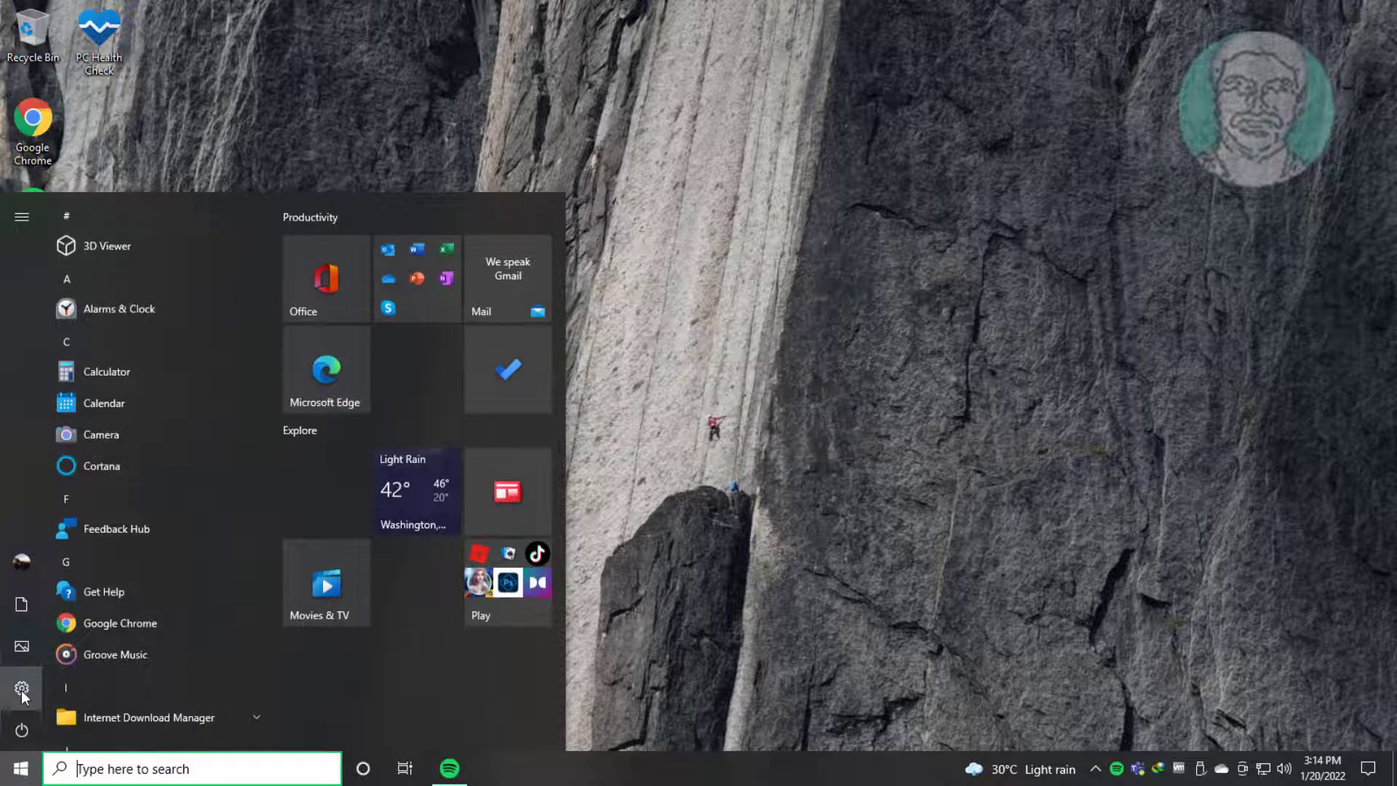
pyautogui.click(22, 688)
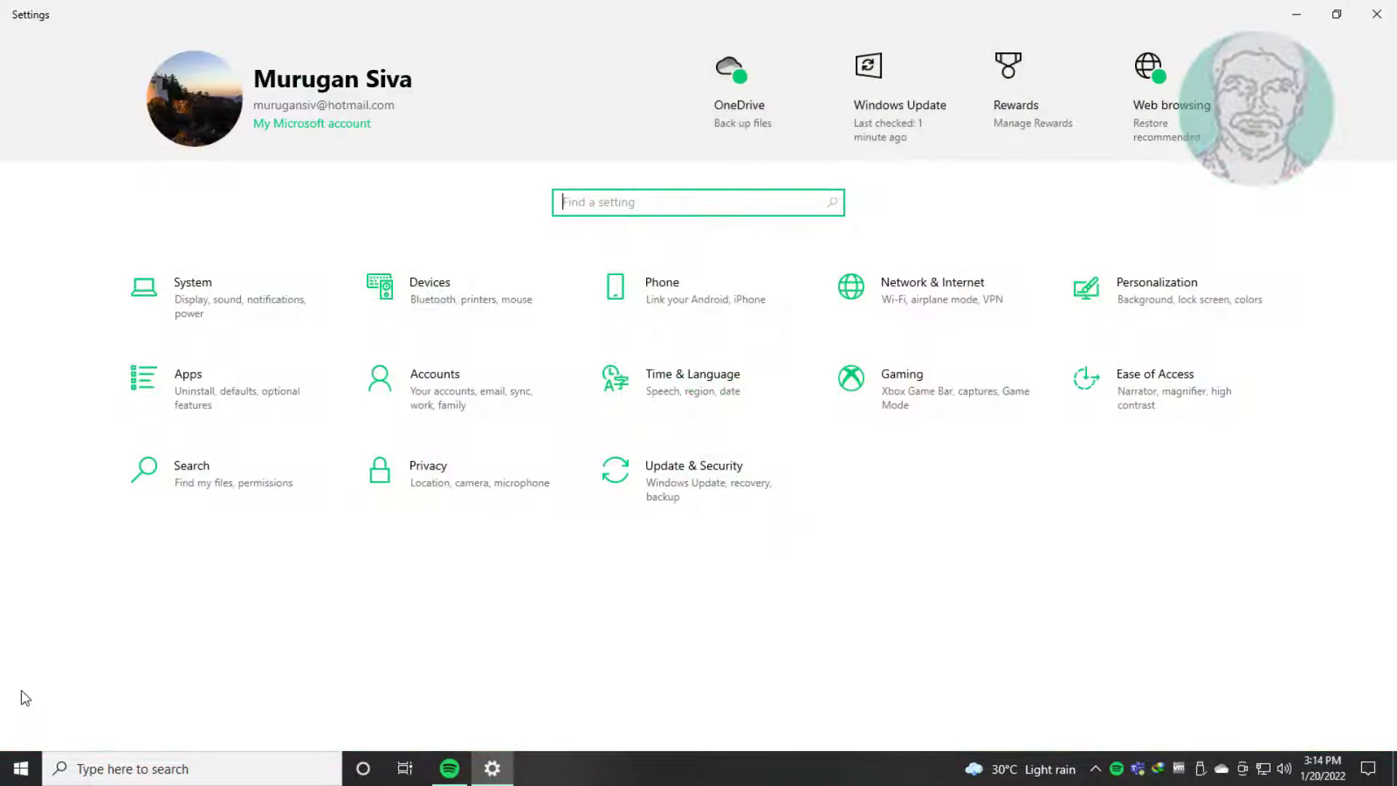
pyautogui.click(719, 459)
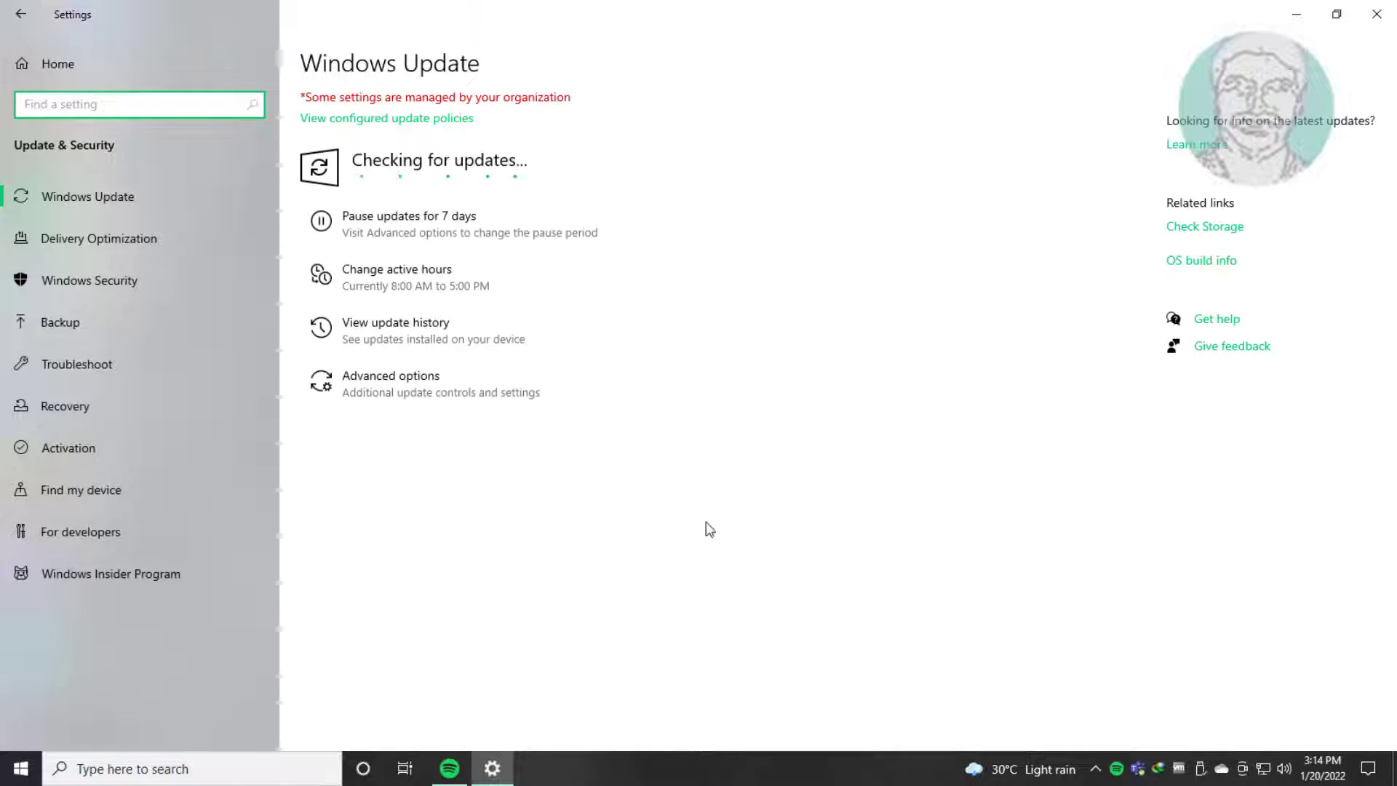
pyautogui.click(84, 380)
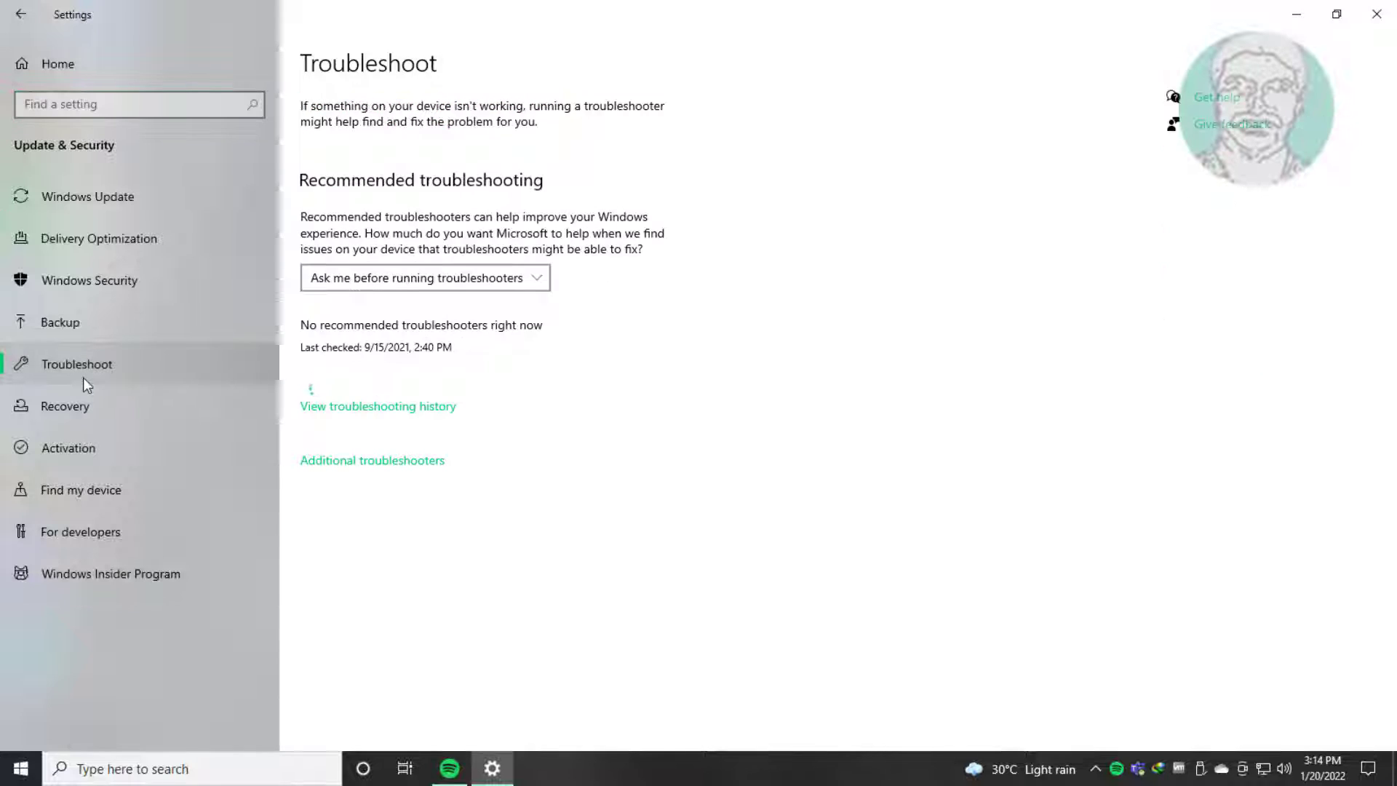
pyautogui.click(384, 463)
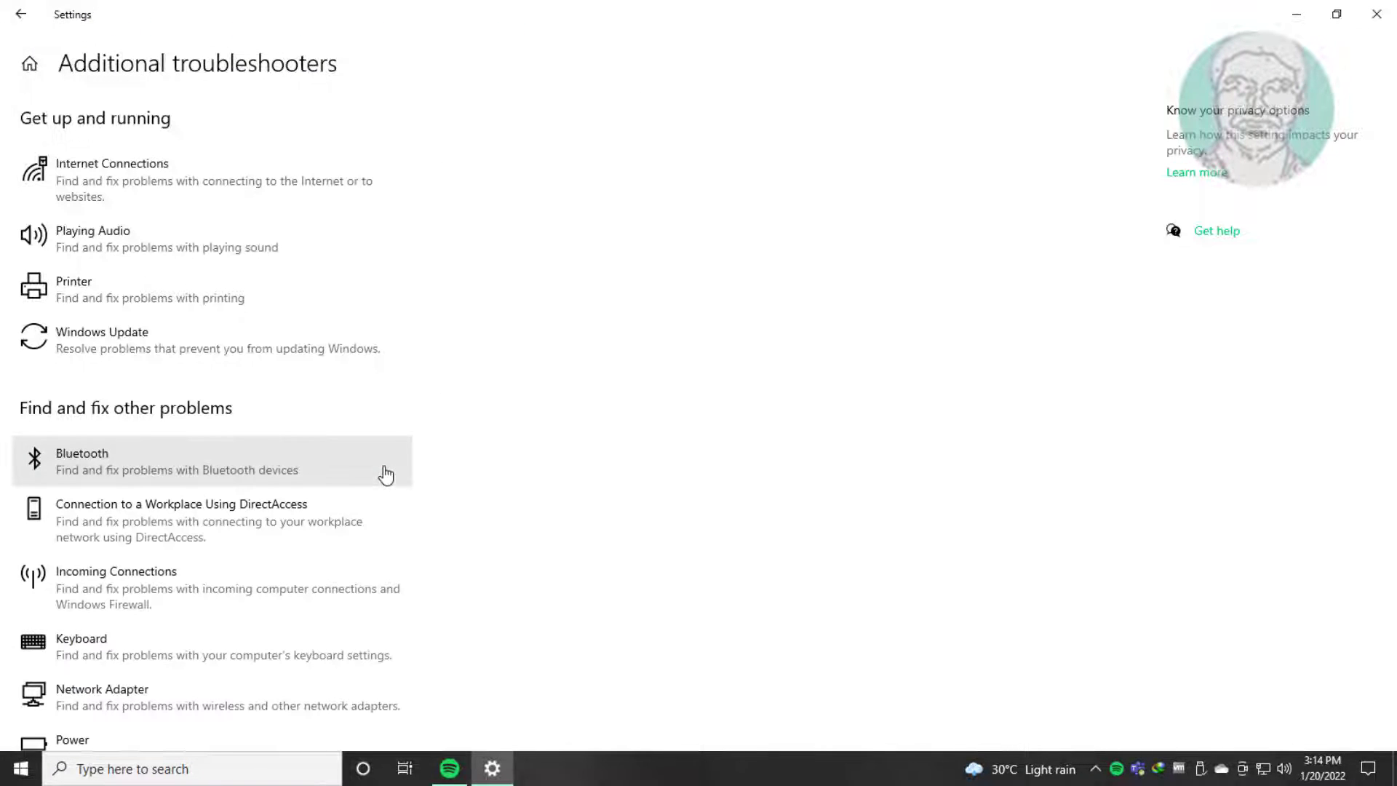
# Step: Run the Recording Audio troubleshooter, and close it and Settings when it has completed
pyautogui.scroll(-3, 452, 567)
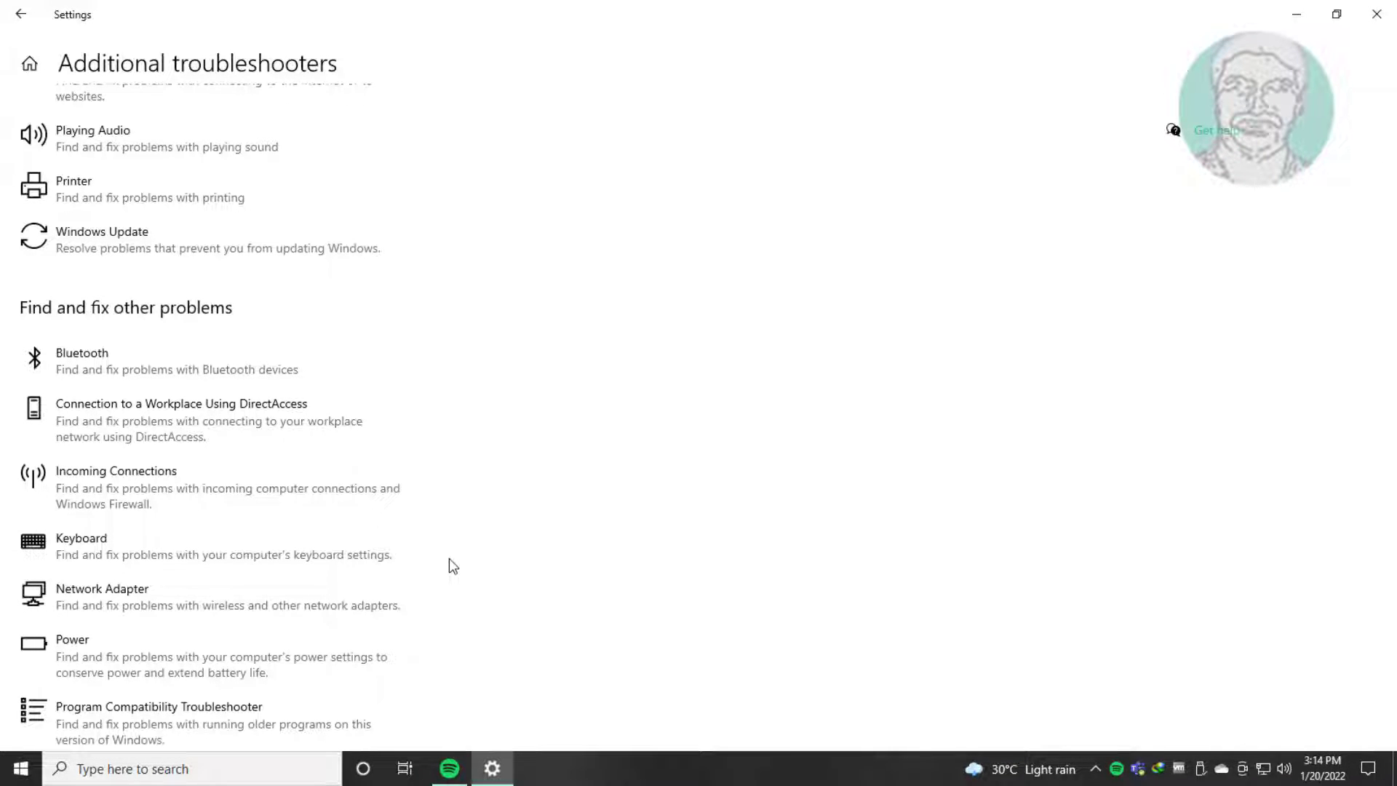
pyautogui.scroll(-6, 452, 566)
pyautogui.click(147, 587)
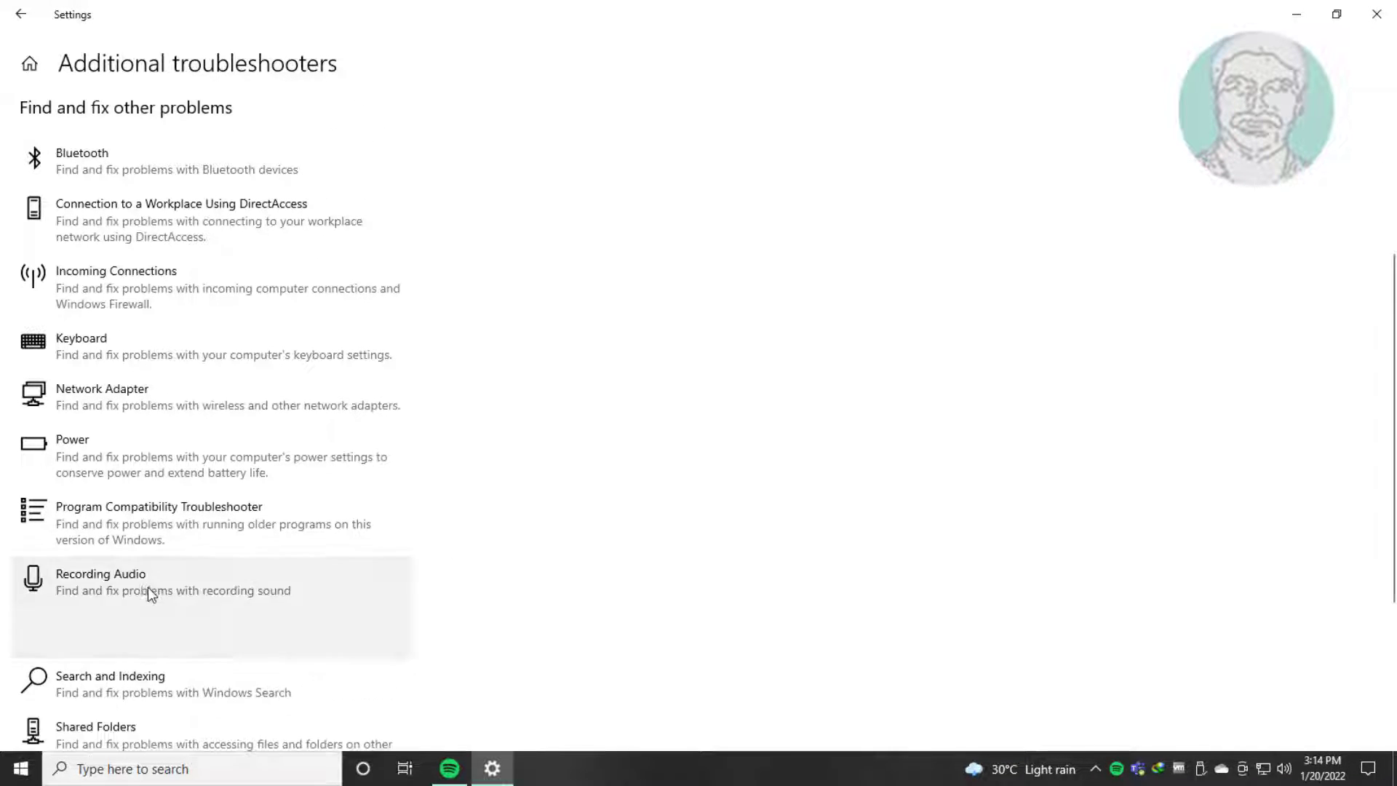
pyautogui.click(385, 642)
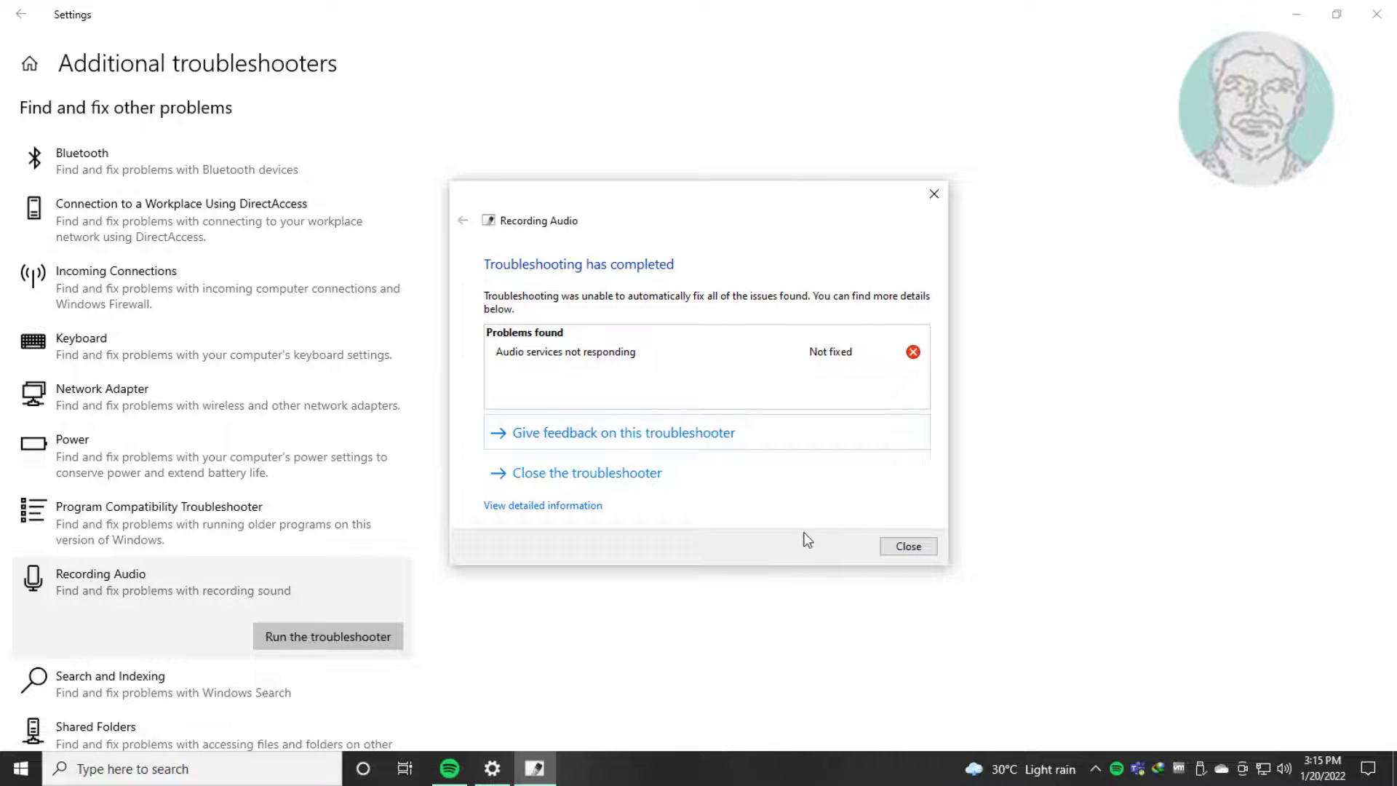
pyautogui.click(911, 547)
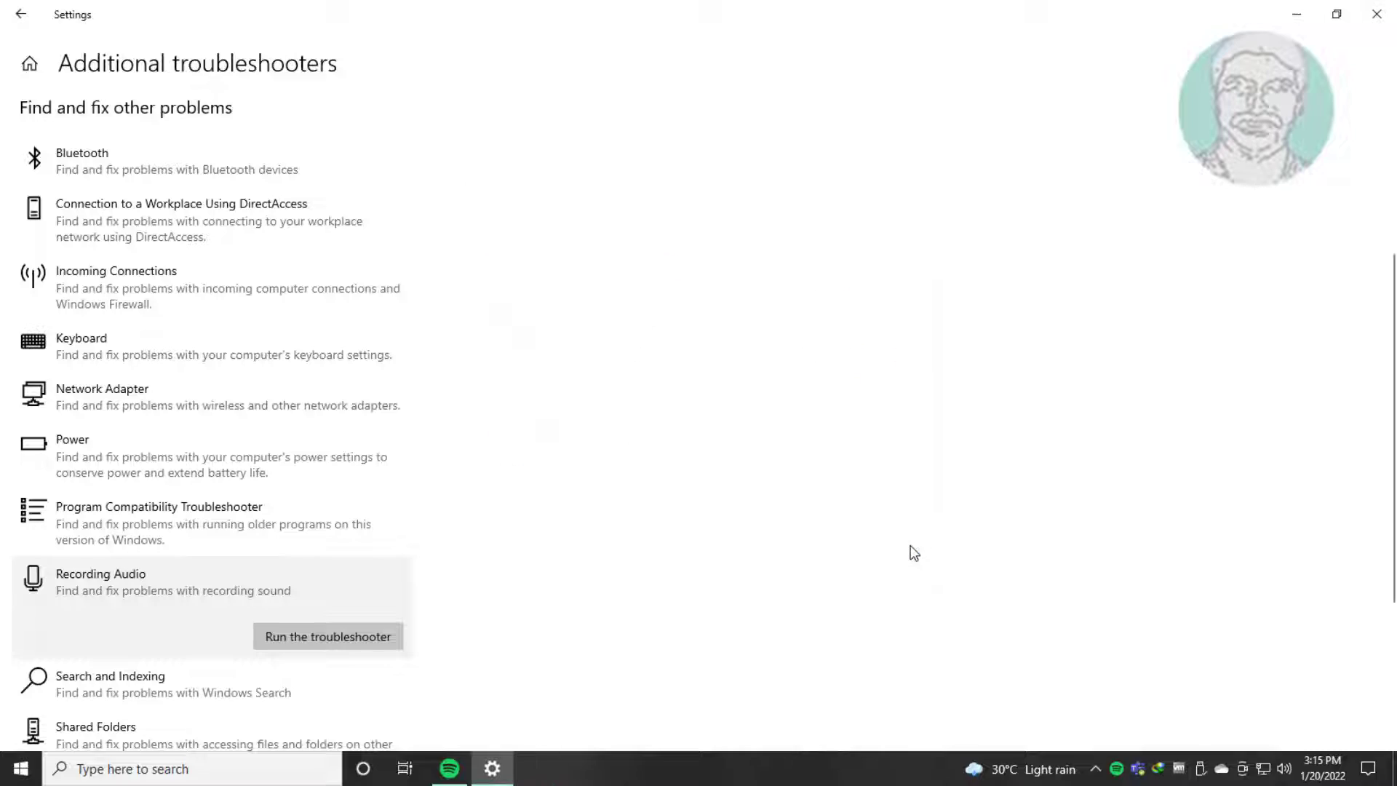
pyautogui.click(1386, 24)
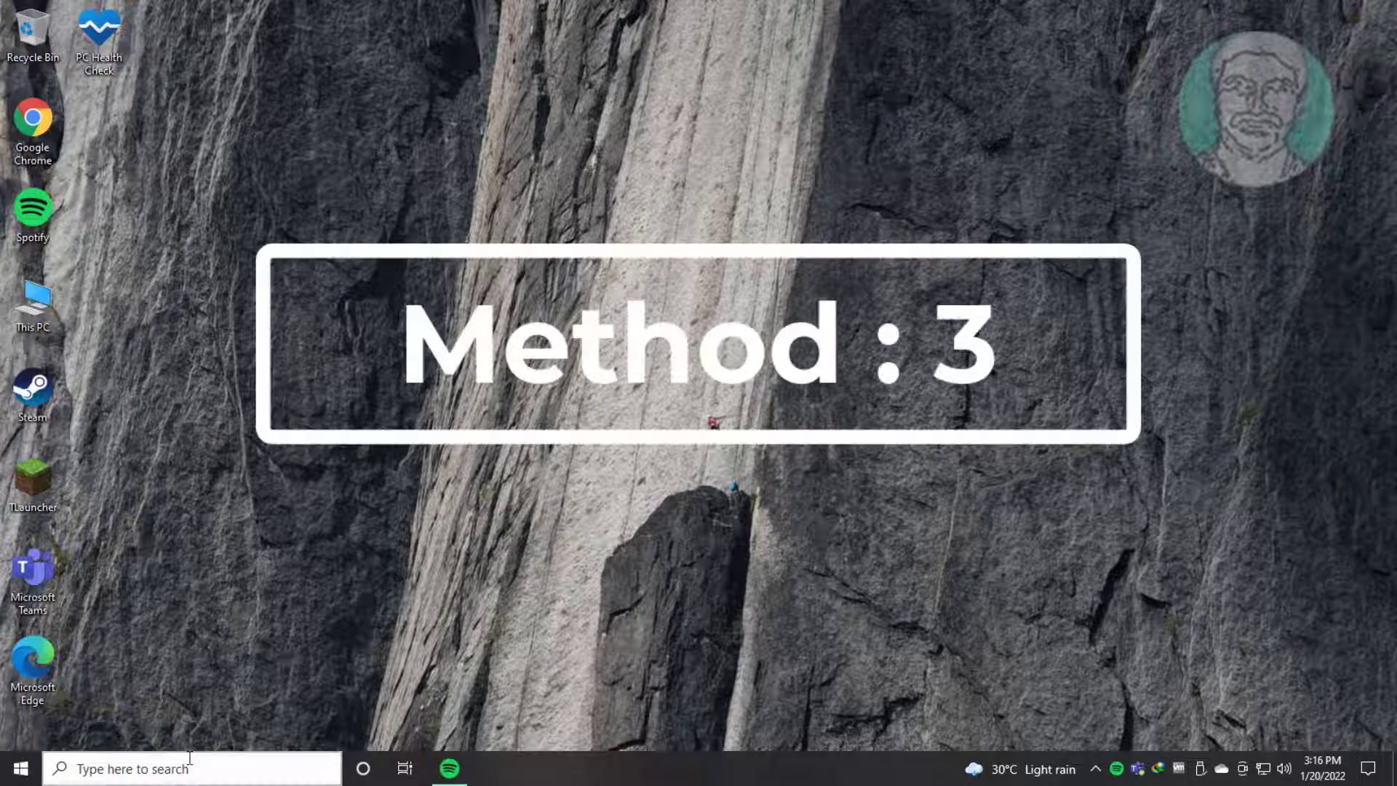
# Step: Open the Sound settings from Control Panel and show the recording devices
pyautogui.click(190, 764)
pyautogui.write('c')
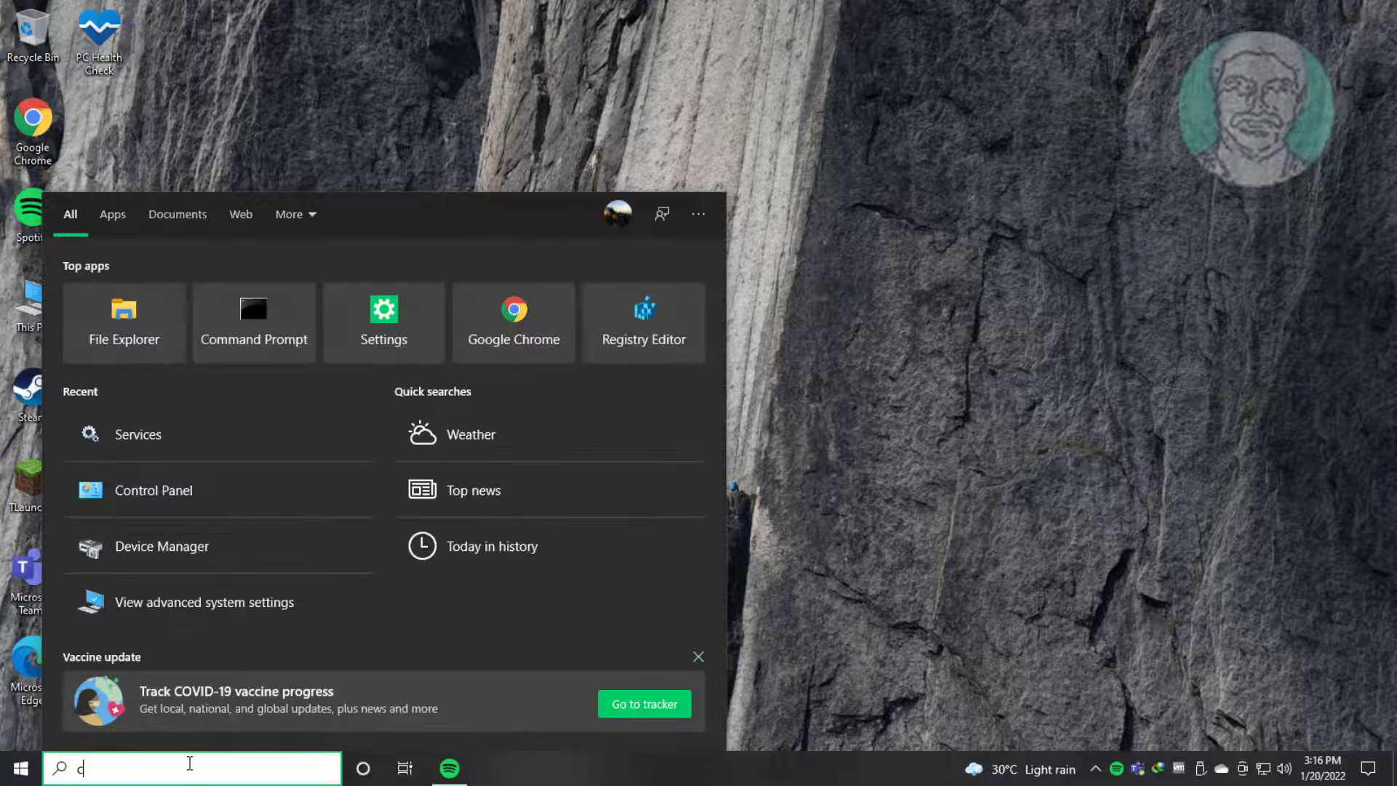
pyautogui.write('ontrol panel')
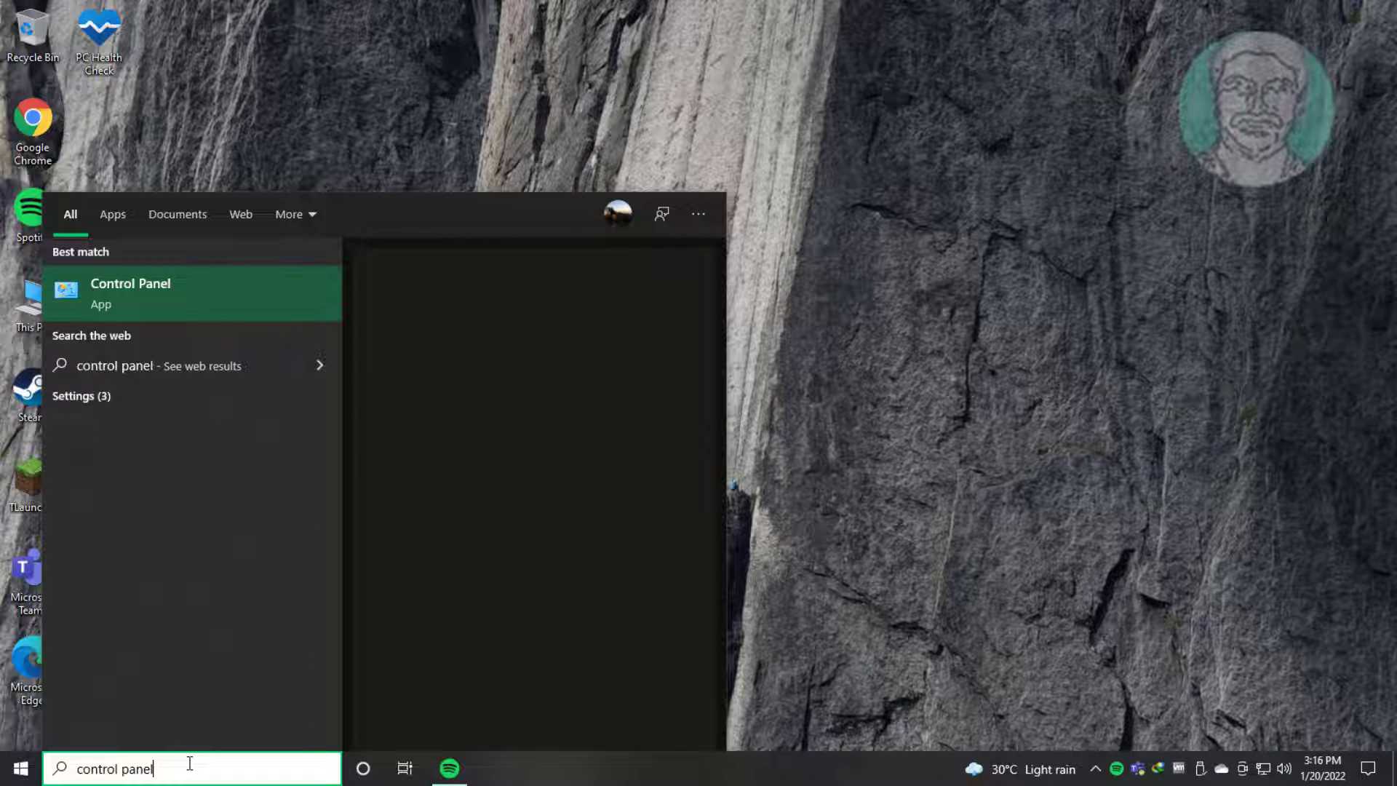
pyautogui.click(152, 303)
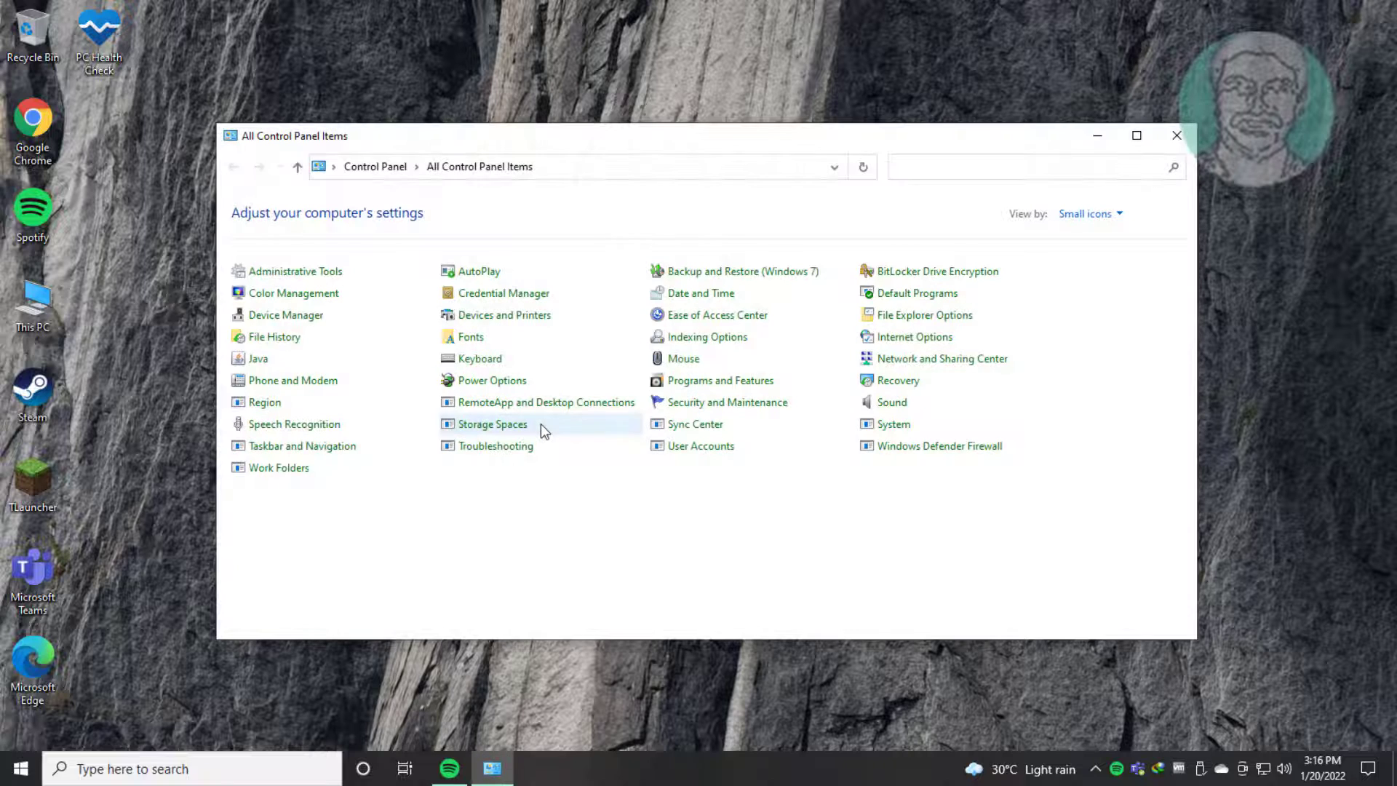
pyautogui.click(895, 402)
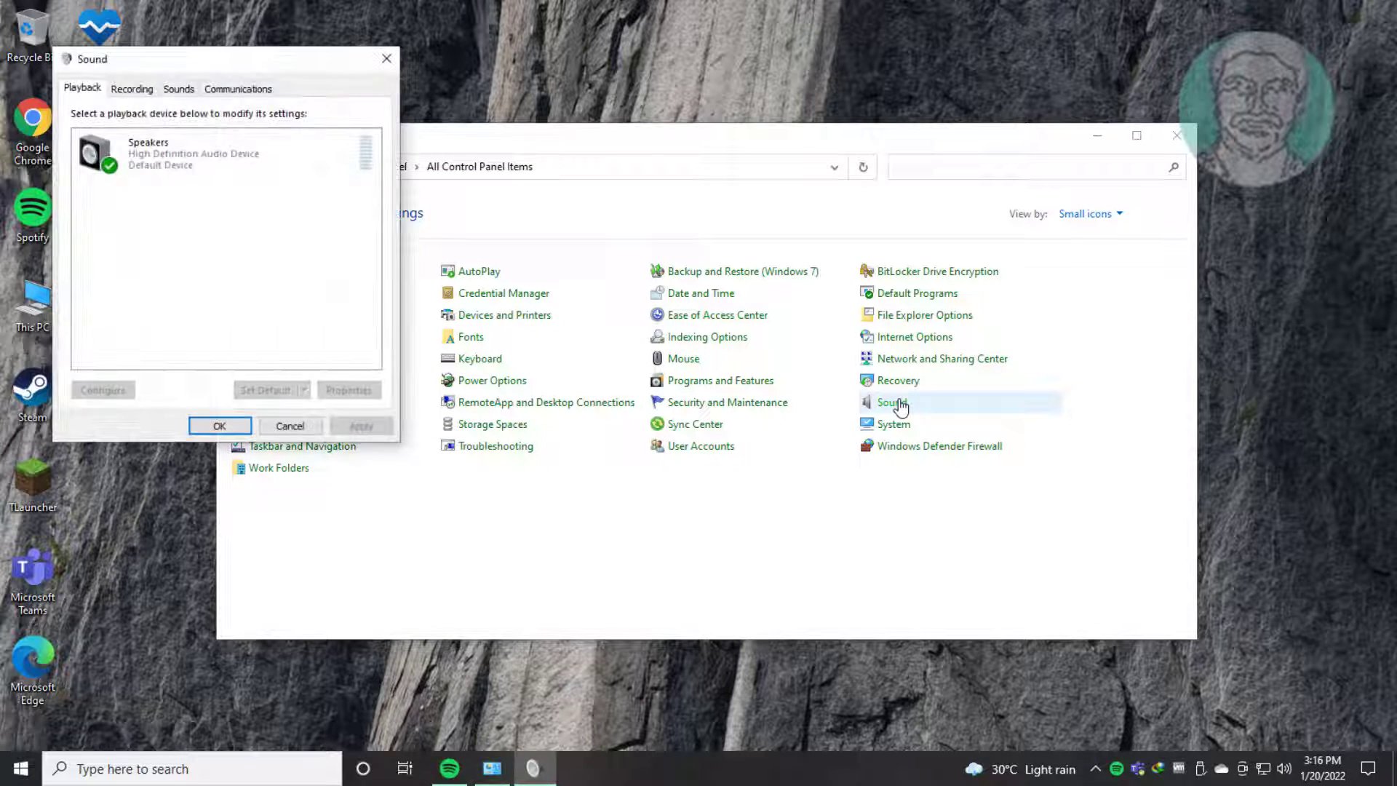
pyautogui.click(131, 88)
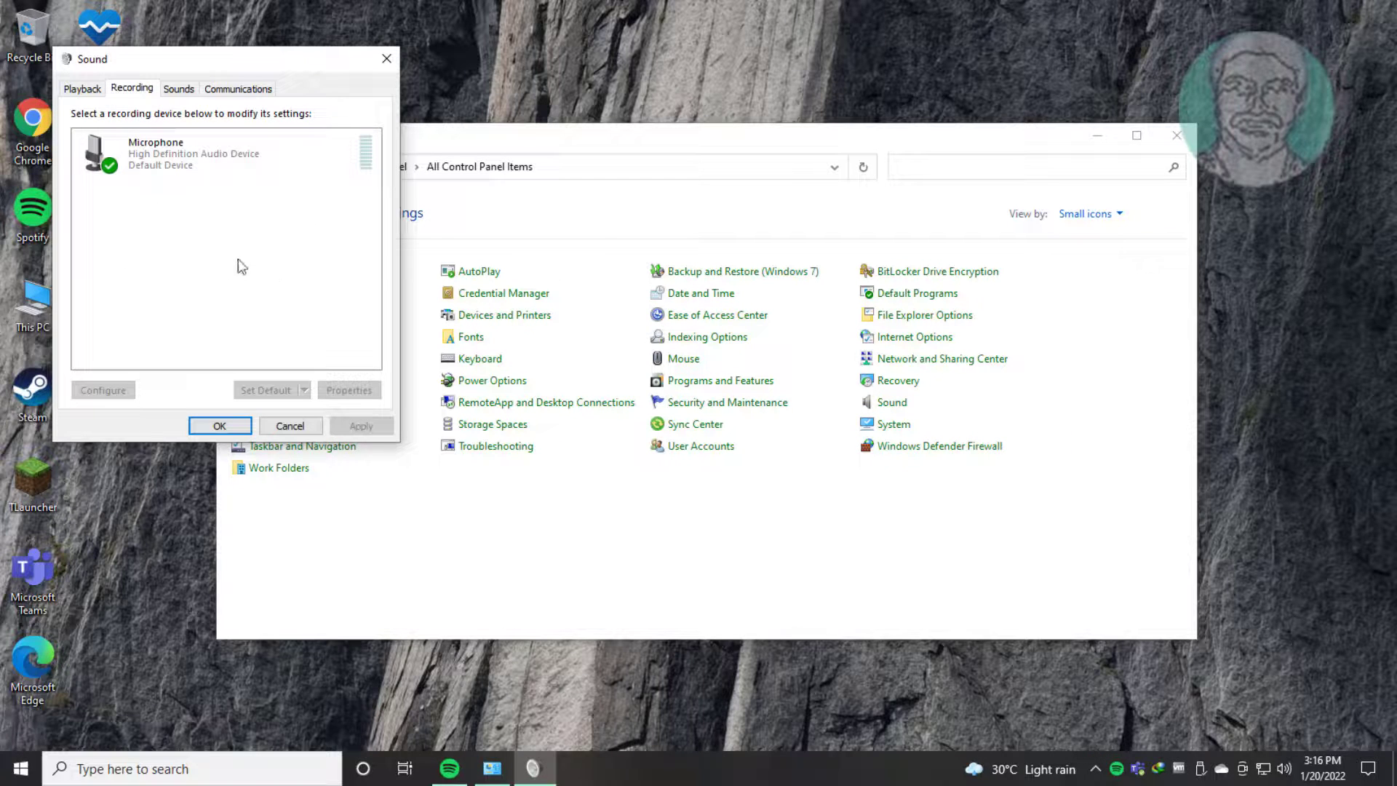
# Step: Review the display options for disabled and disconnected devices, and set the microphone's device usage to Use this device (enable)
pyautogui.rightClick(209, 216)
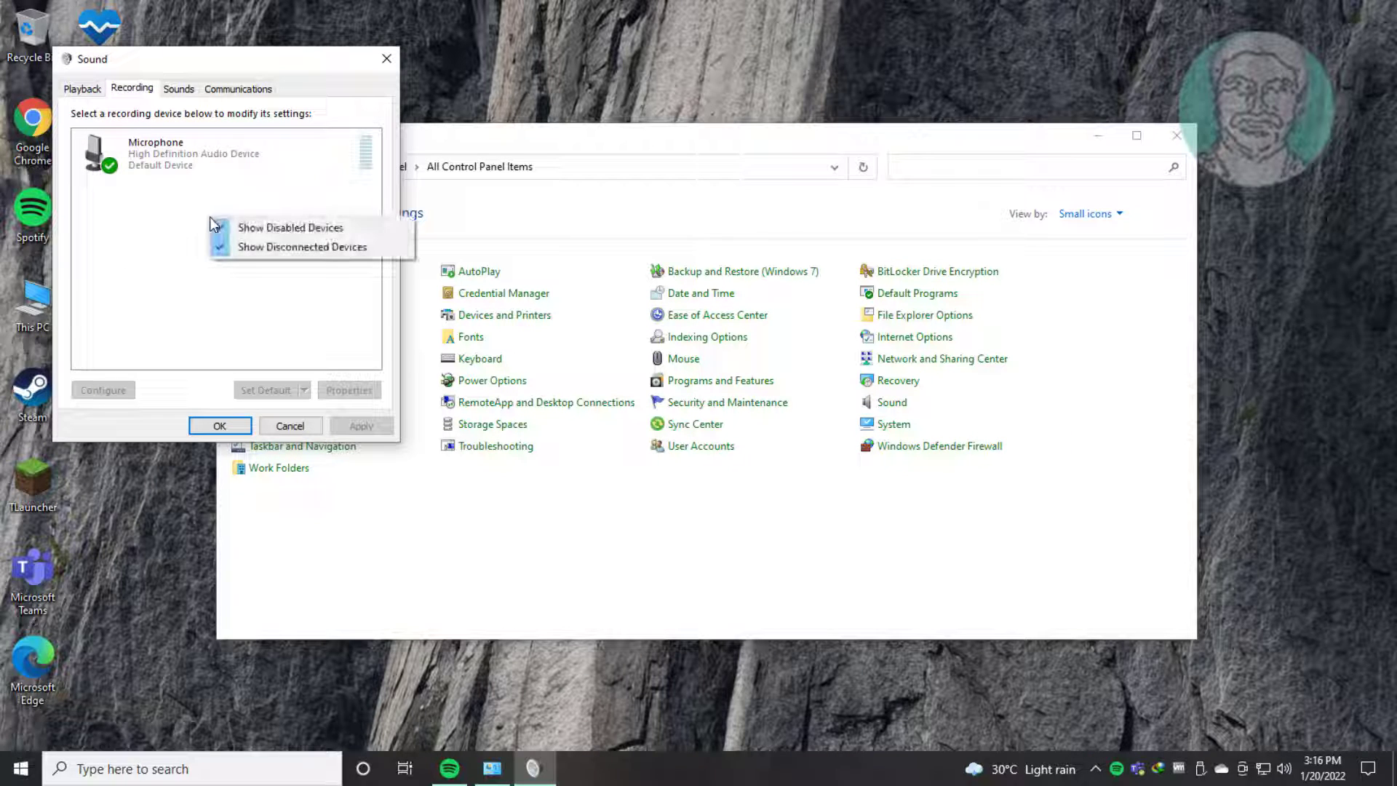
pyautogui.click(290, 248)
pyautogui.click(193, 149)
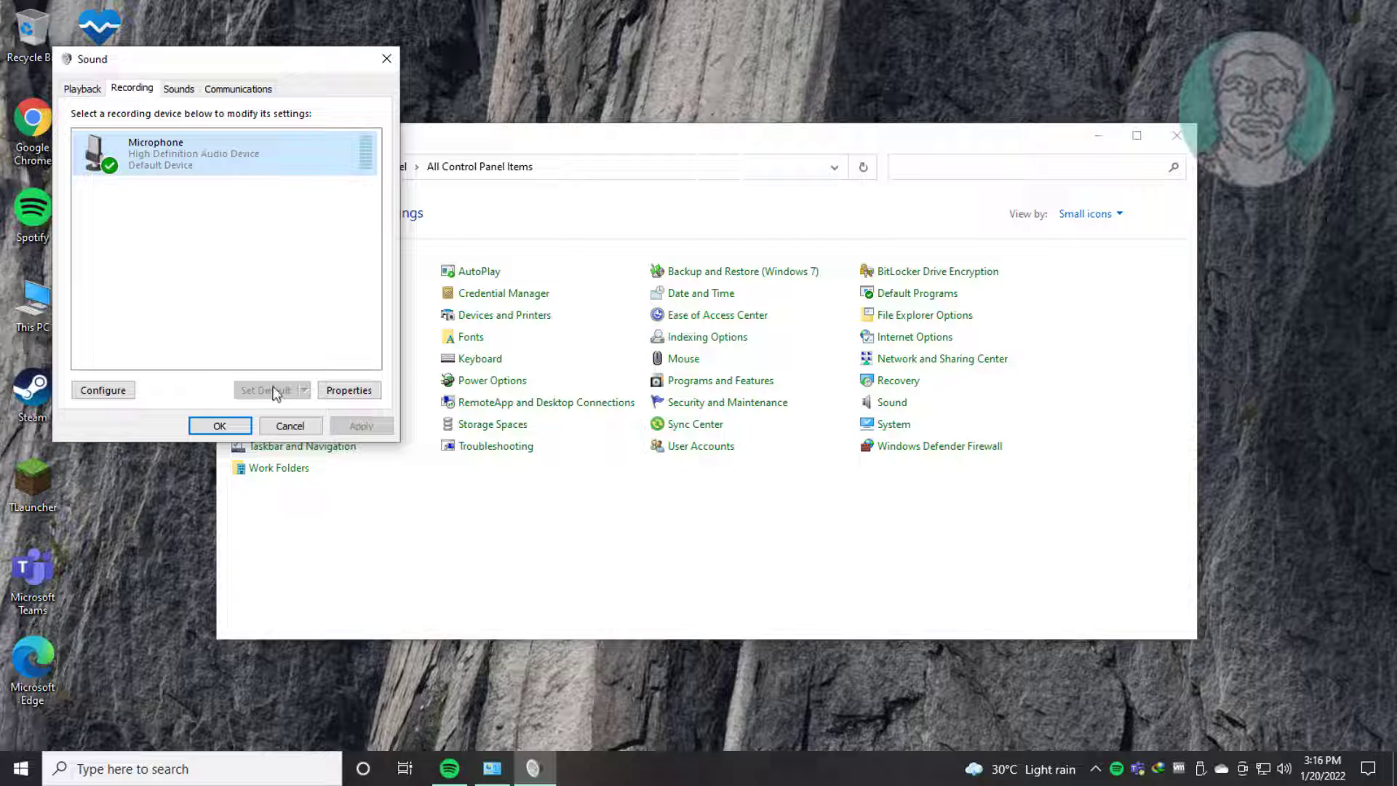
pyautogui.click(349, 391)
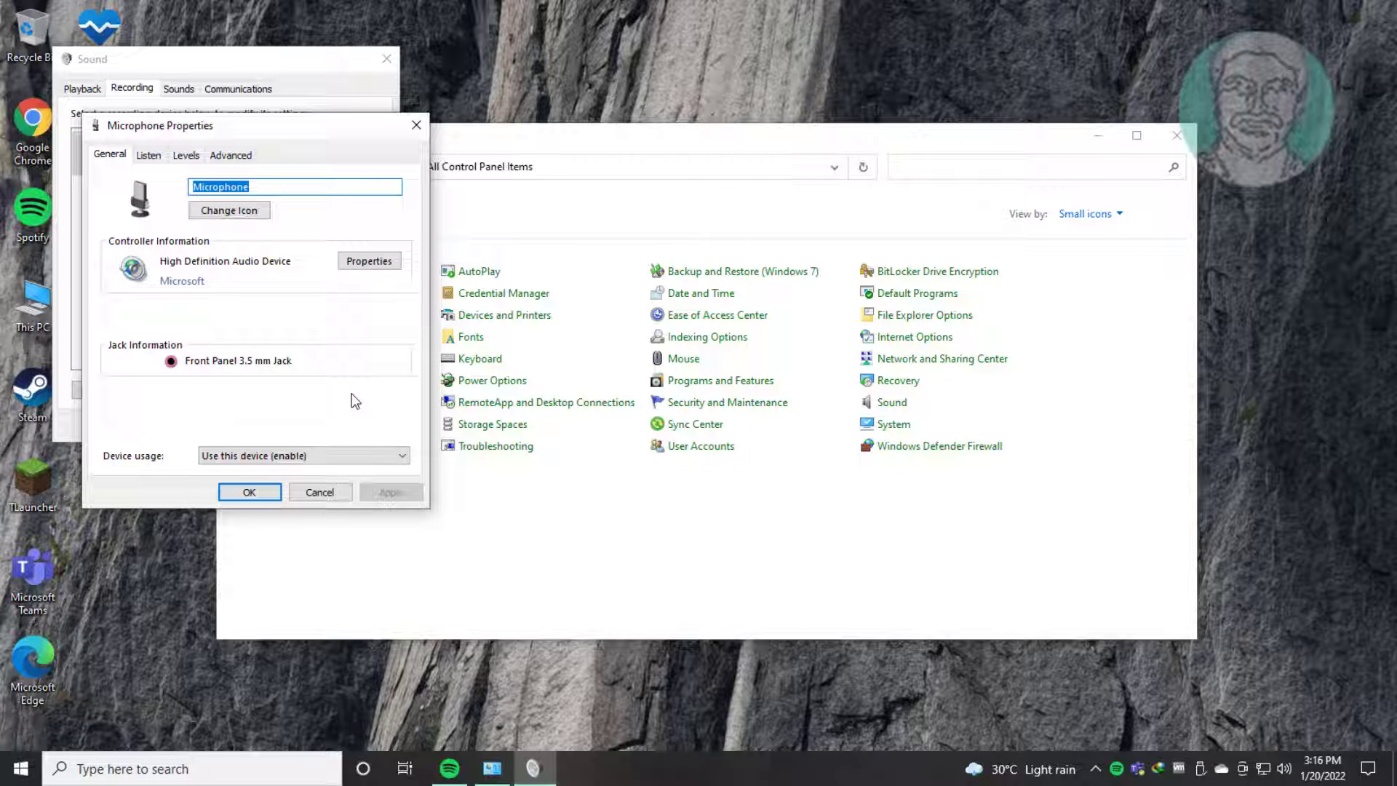
pyautogui.click(352, 460)
pyautogui.click(304, 471)
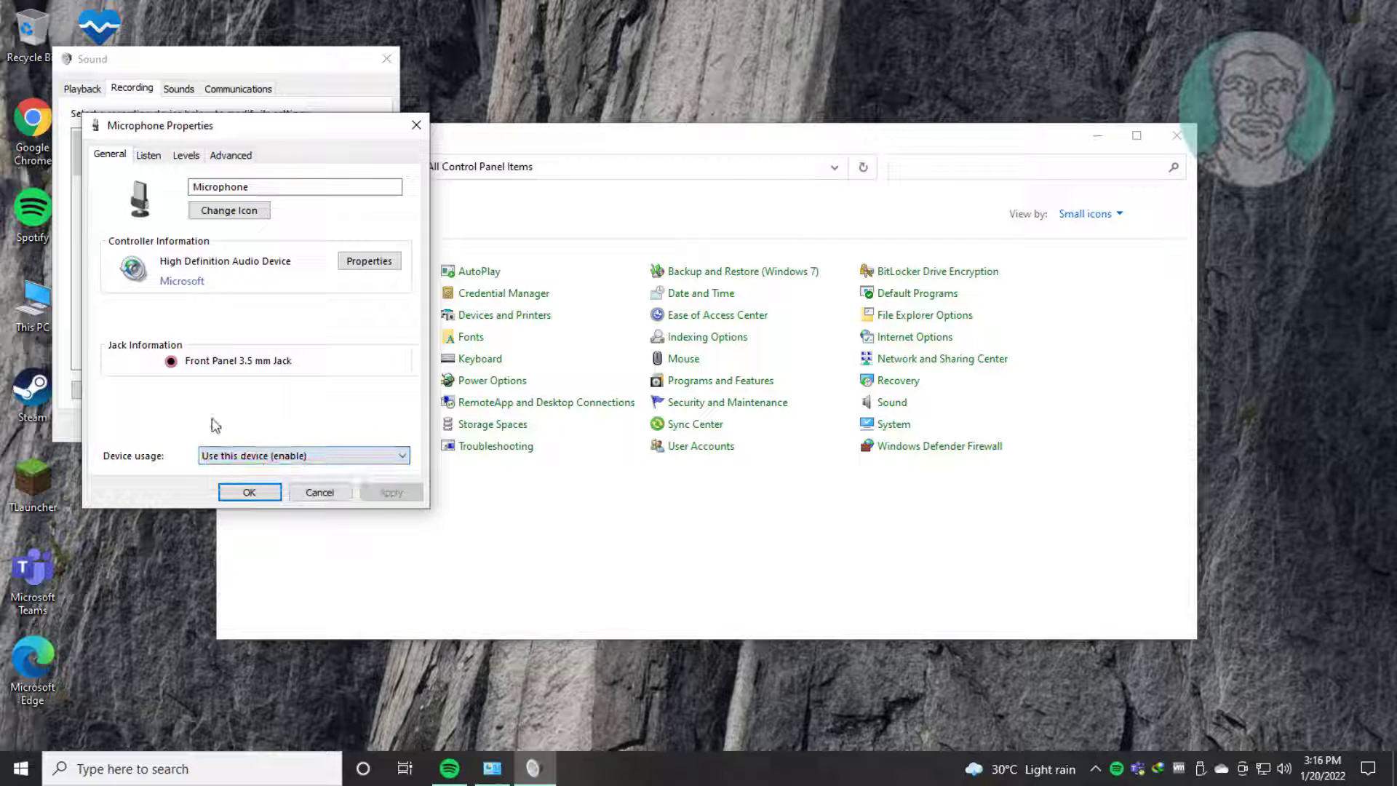
# Step: Set the microphone's level to 100 and confirm its properties
pyautogui.click(185, 157)
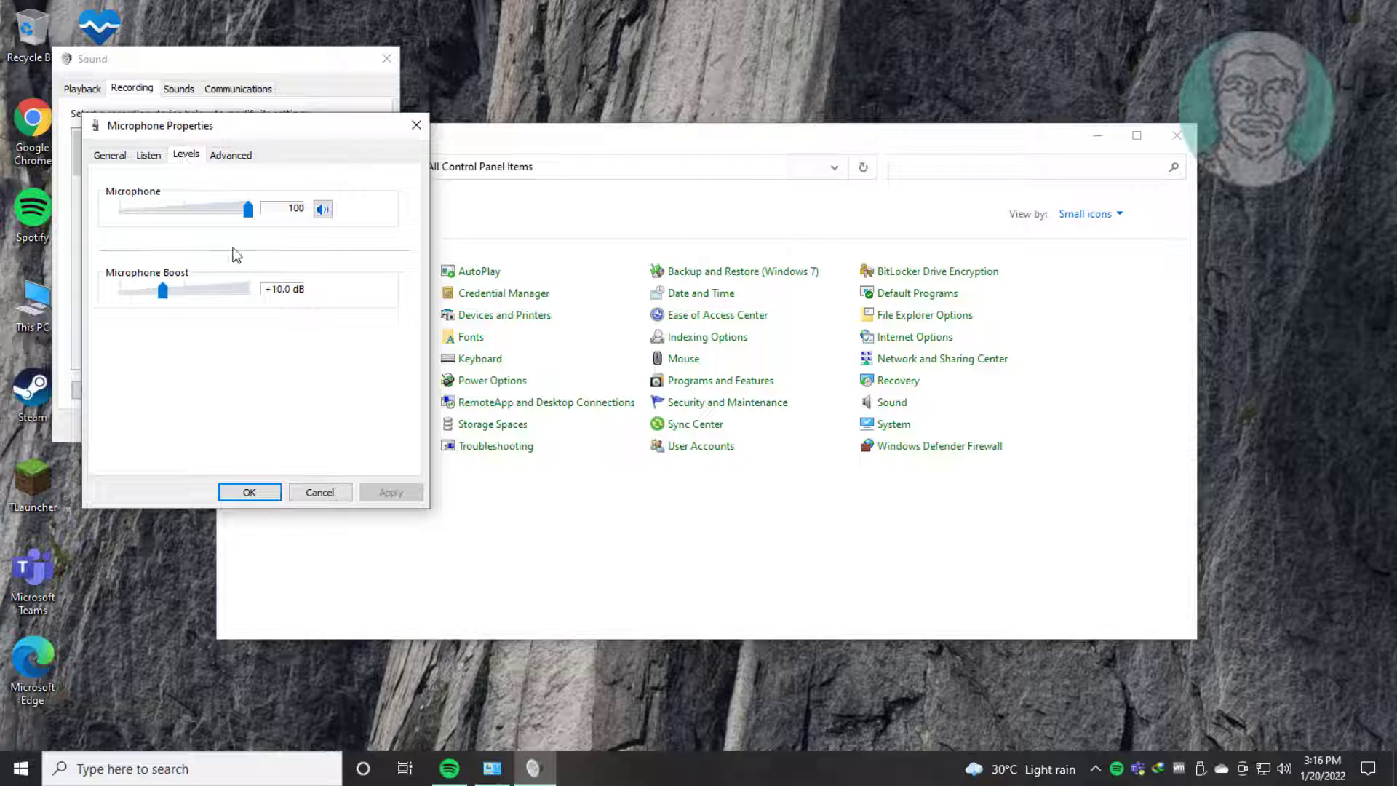
pyautogui.moveTo(248, 217)
pyautogui.mouseDown()
pyautogui.moveTo(194, 212)
pyautogui.moveTo(261, 207)
pyautogui.mouseUp()
pyautogui.click(277, 493)
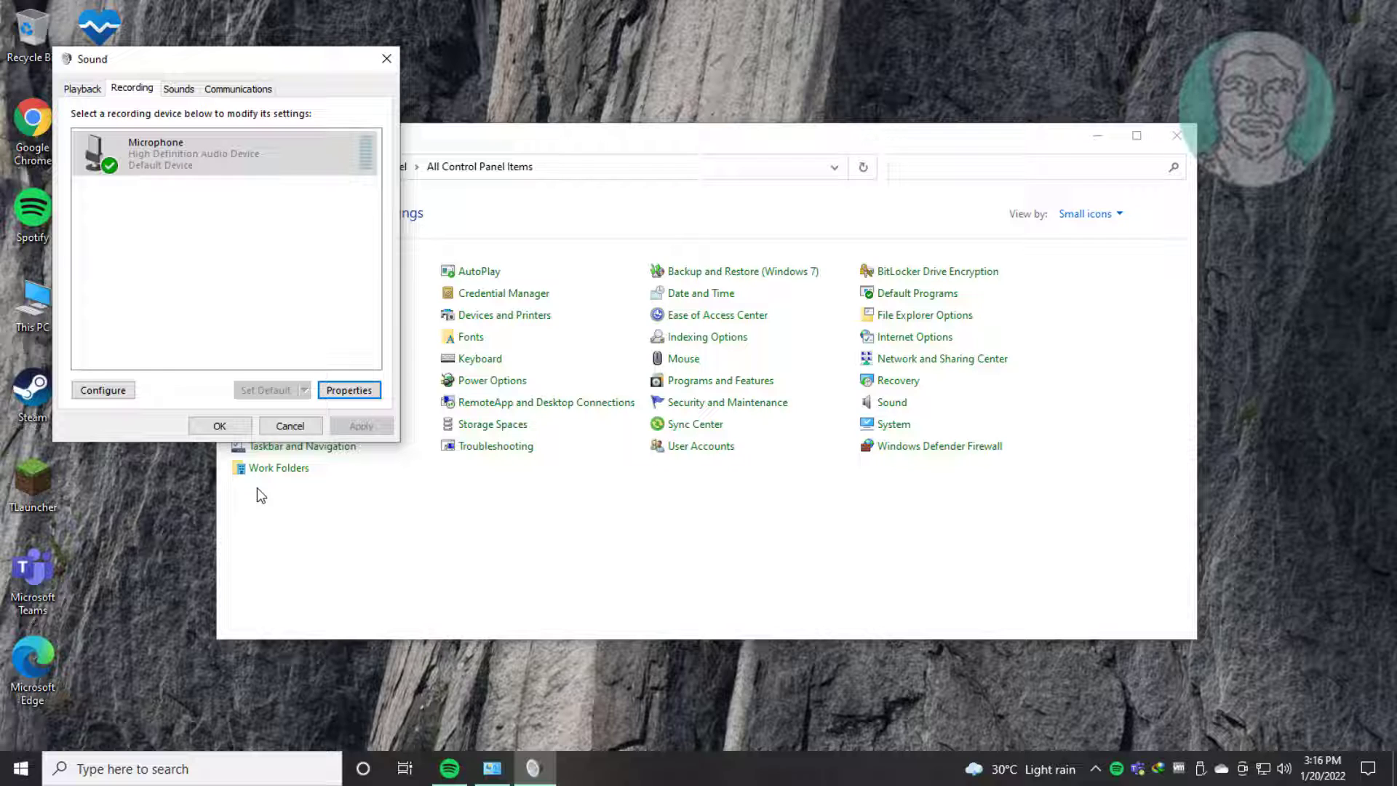
# Step: Set Windows to do nothing when it detects communications activity, and apply and confirm the Sound settings
pyautogui.click(258, 88)
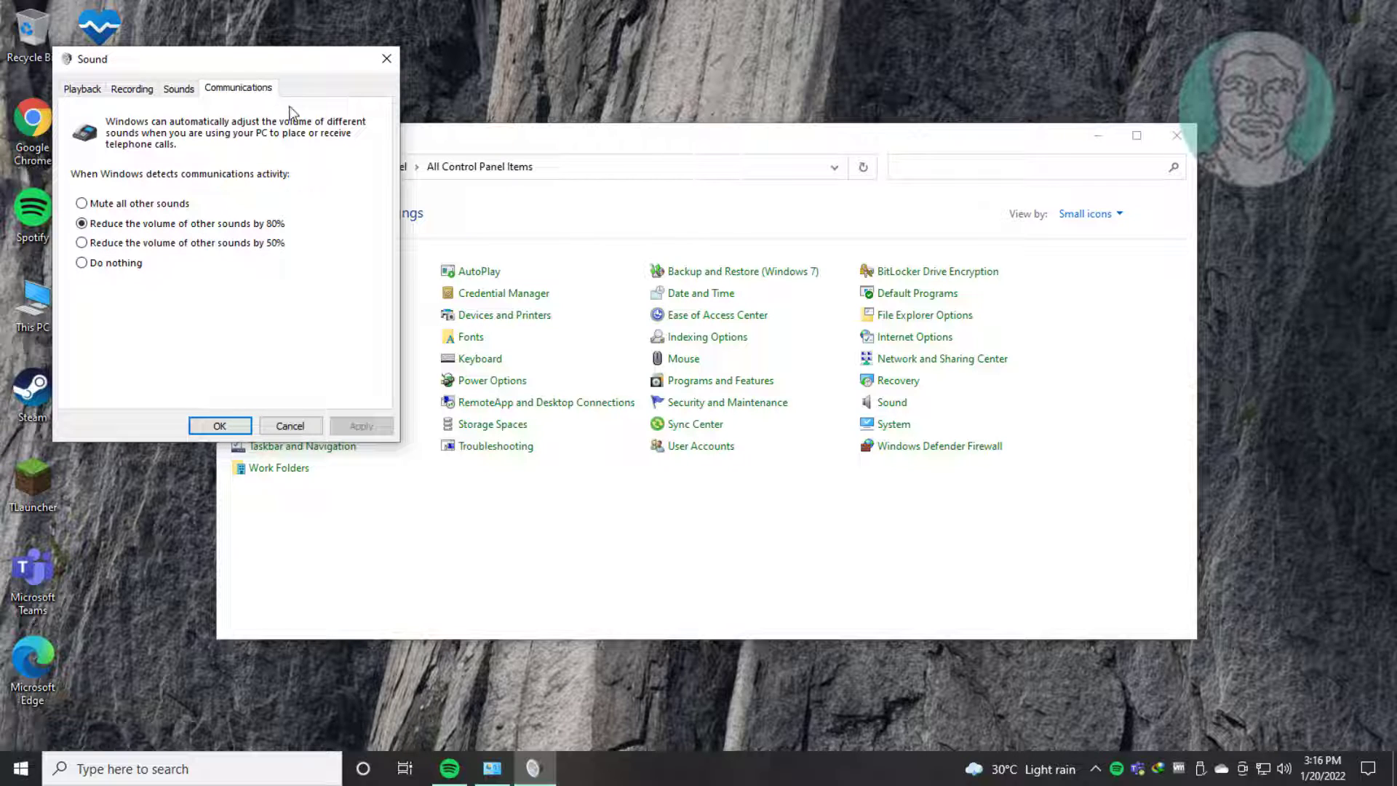
pyautogui.click(81, 264)
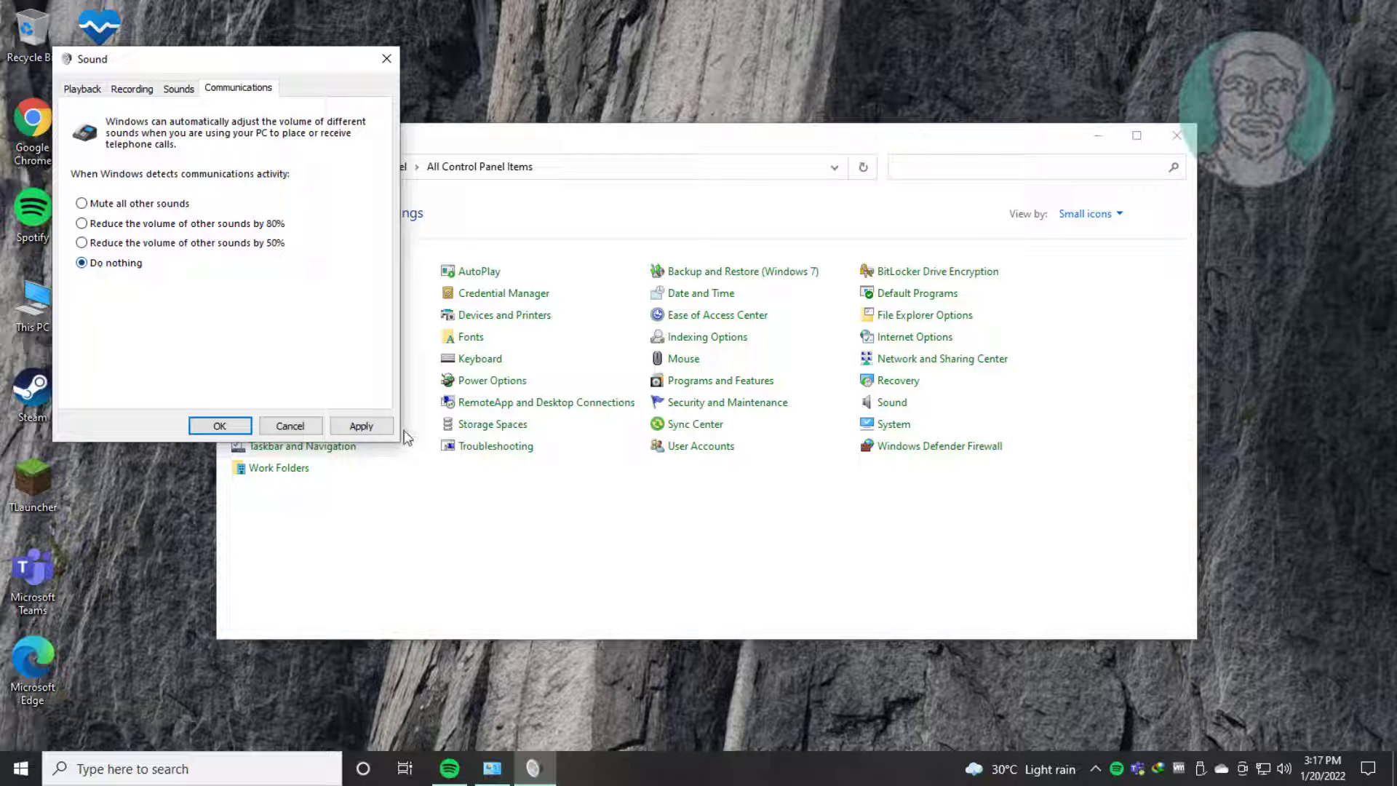
pyautogui.click(361, 426)
pyautogui.click(232, 426)
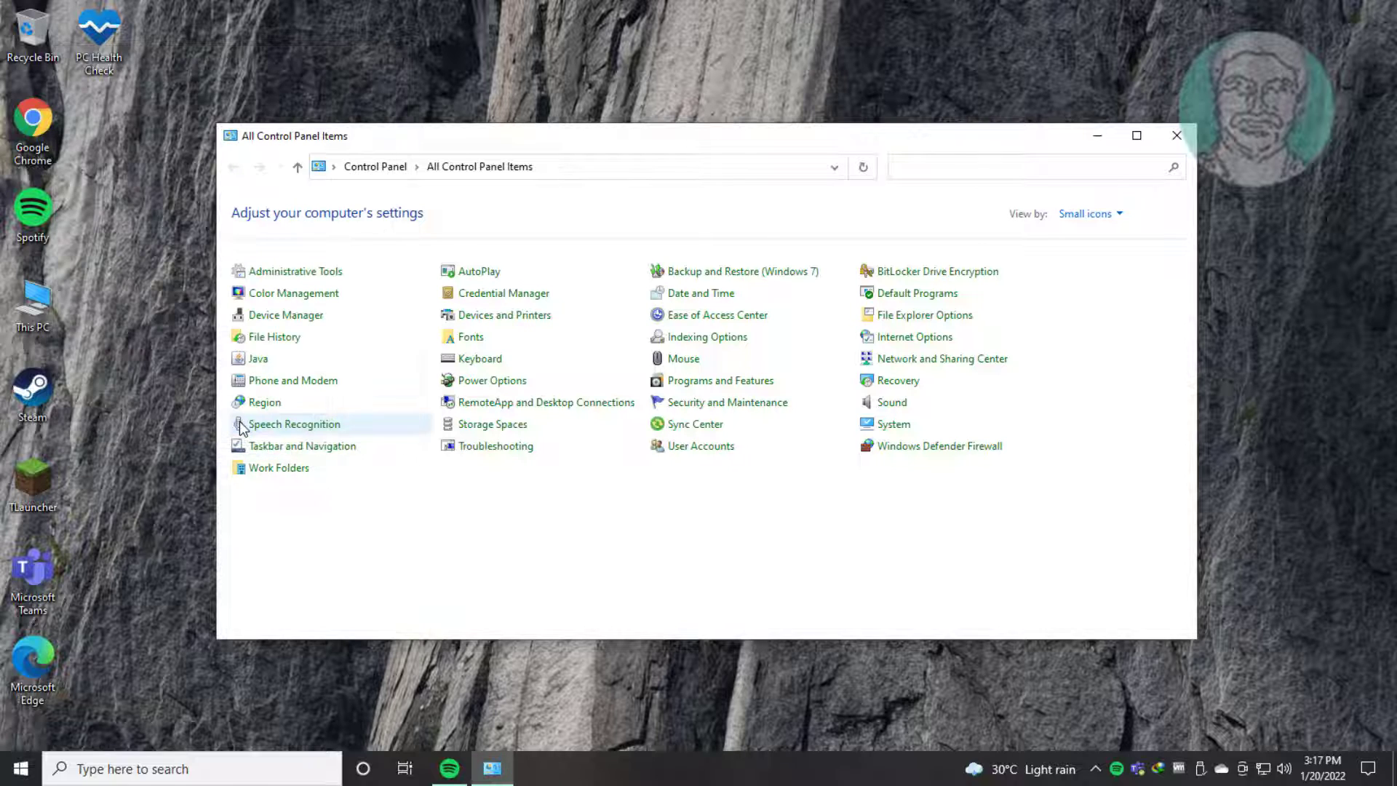
# Step: Close Control Panel, search Windows for "device manager" and open Device Manager
pyautogui.click(1162, 136)
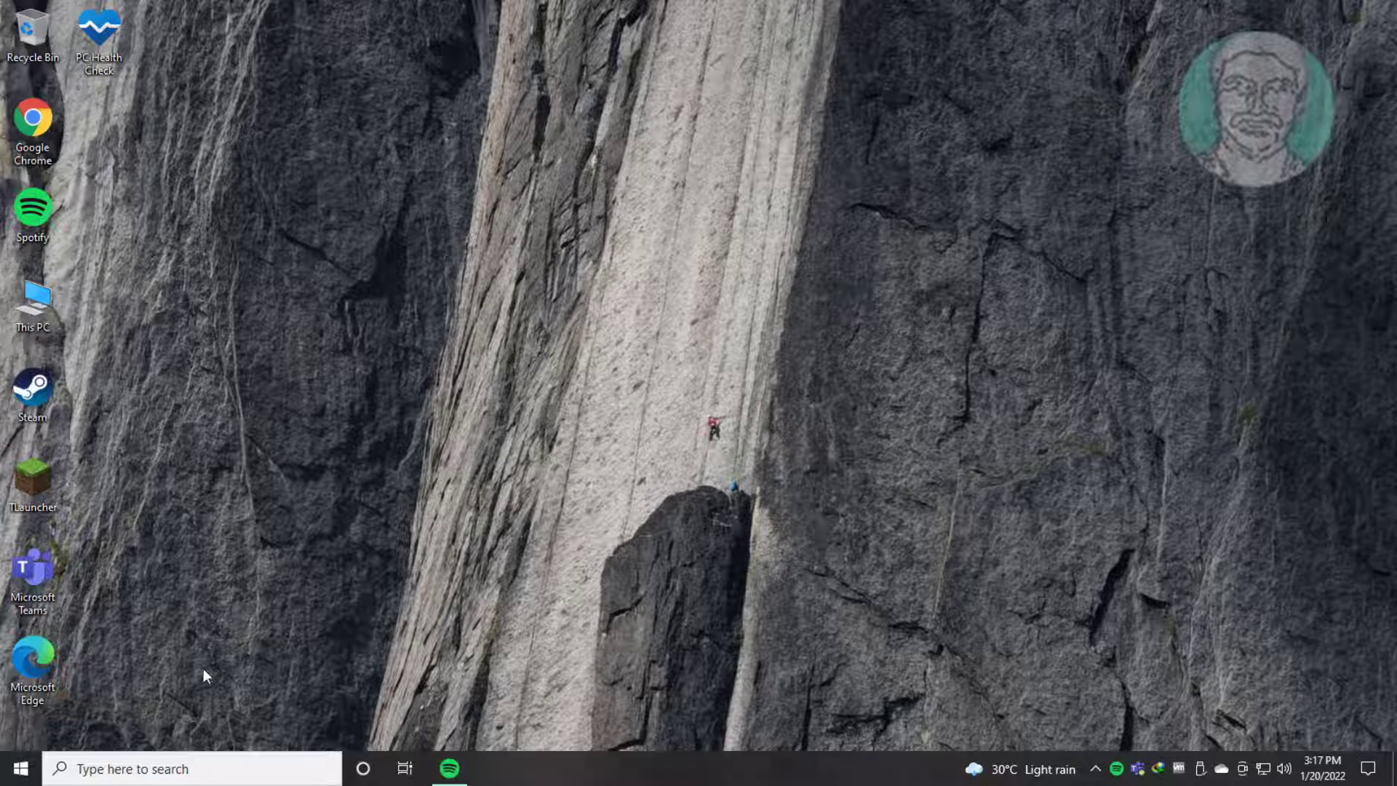
pyautogui.click(141, 770)
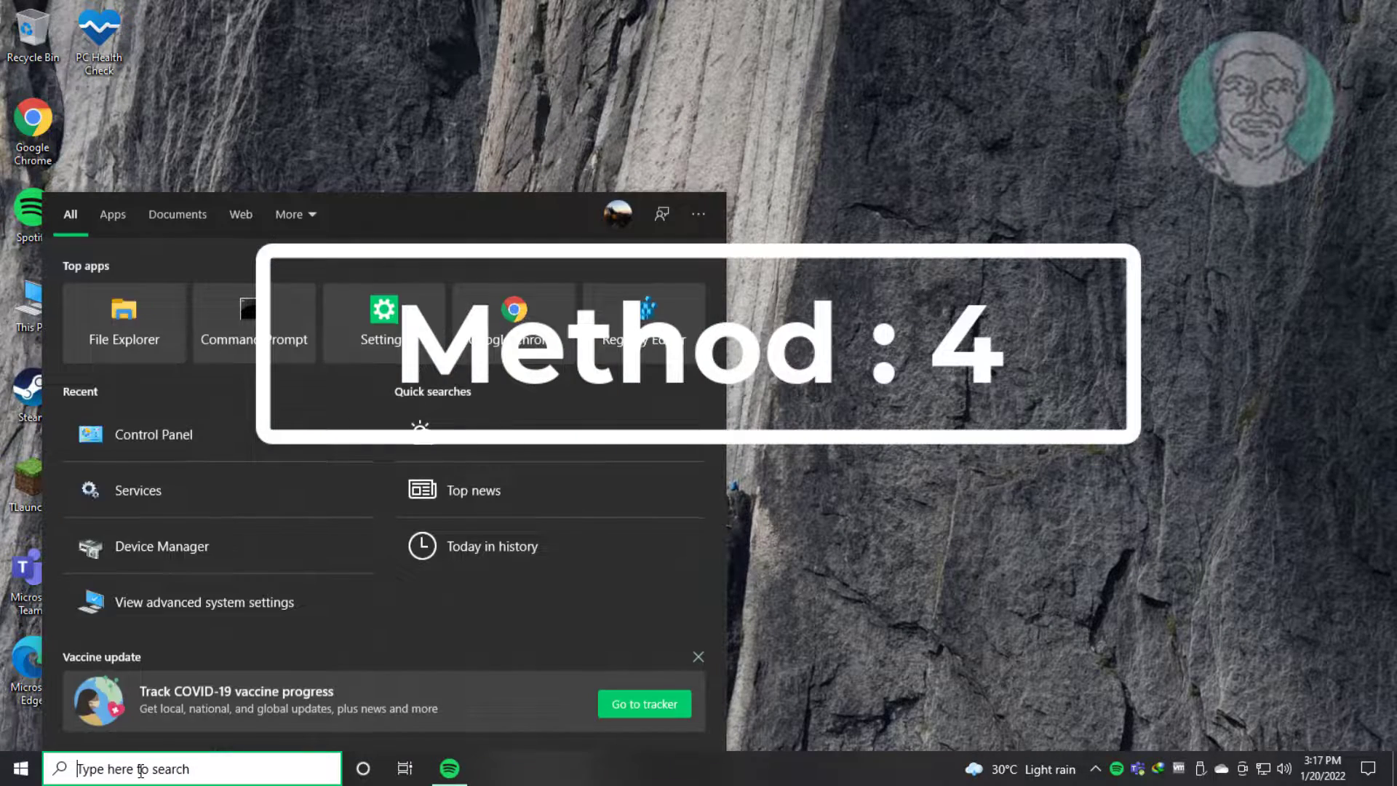
pyautogui.write('device manager')
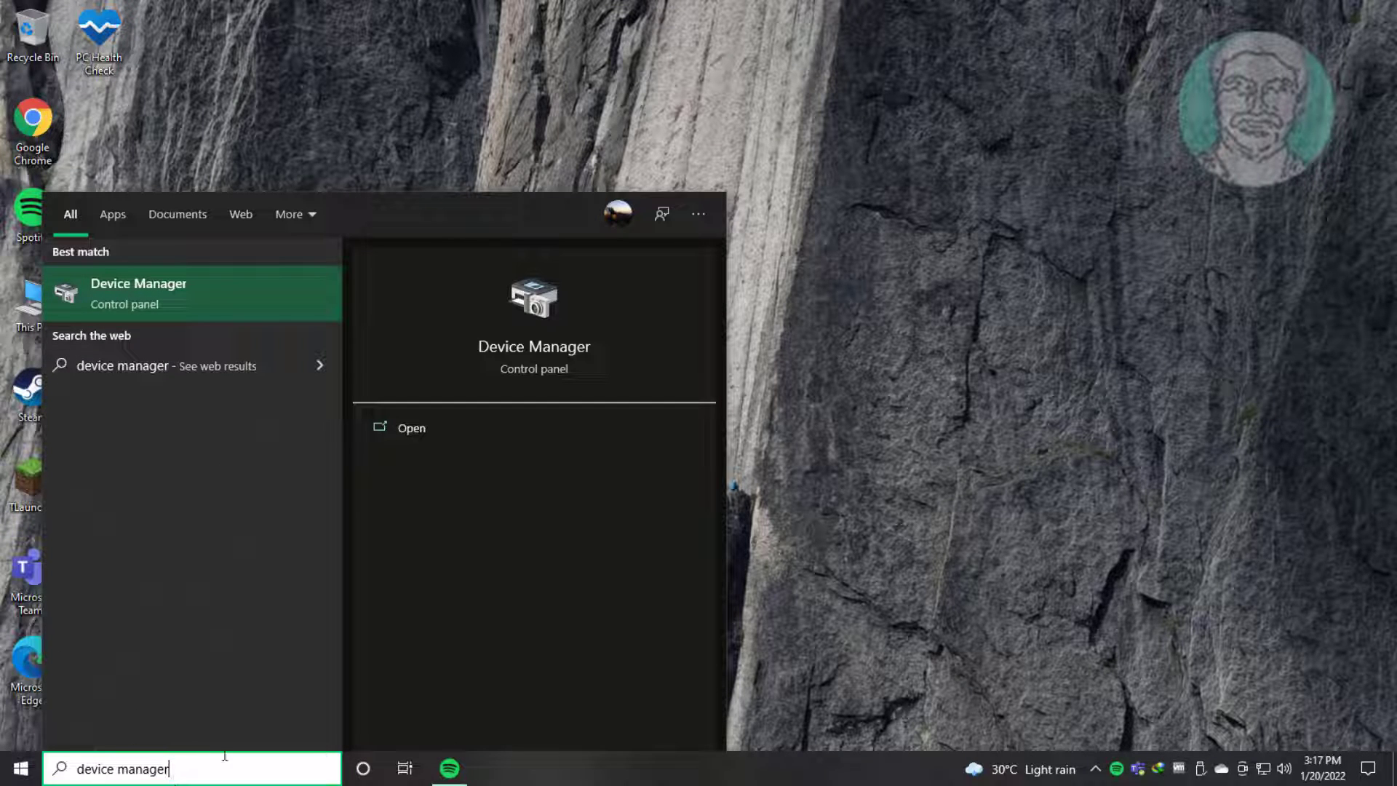
pyautogui.click(195, 293)
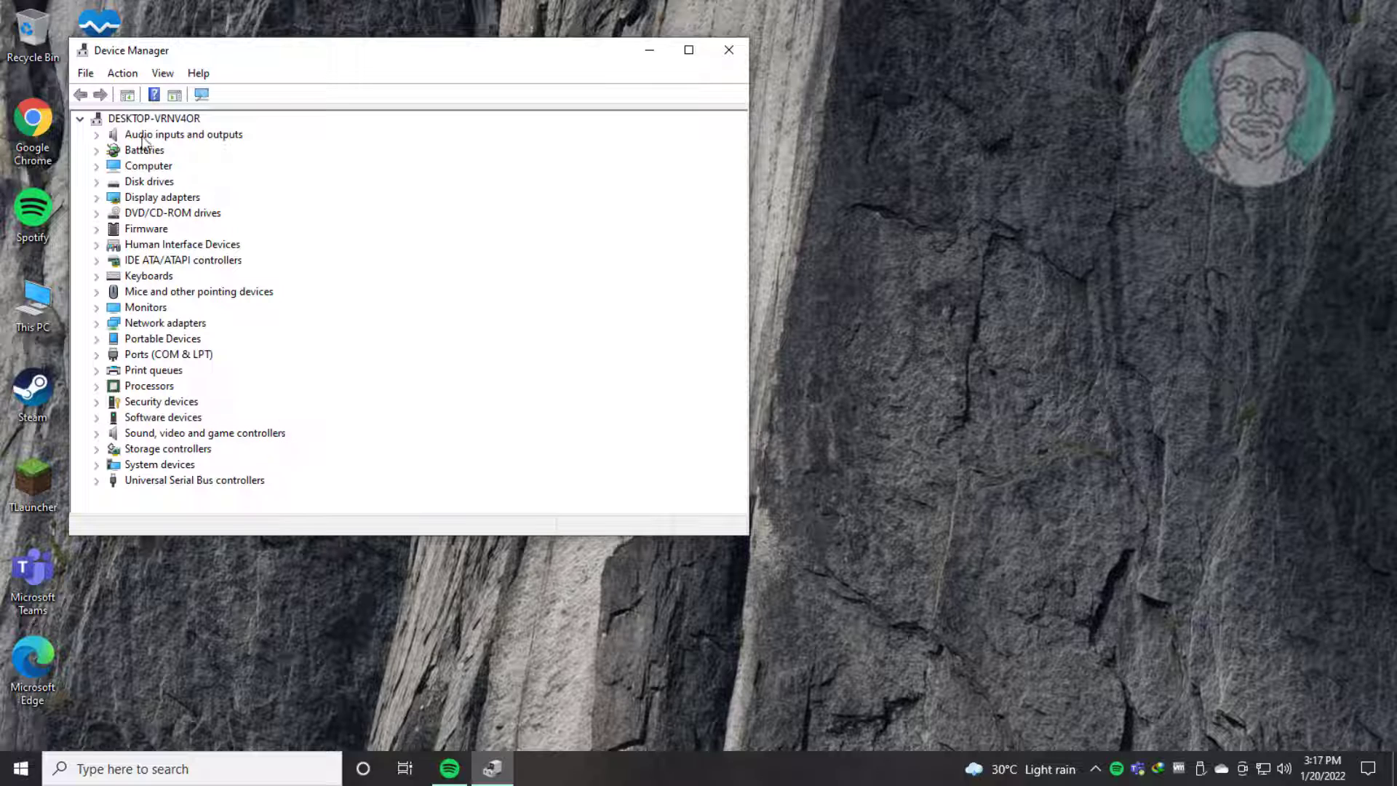
# Step: Update the driver of the Microphone (High Definition Audio Device) under Audio inputs and outputs by searching automatically for drivers
pyautogui.click(165, 136)
pyautogui.click(97, 137)
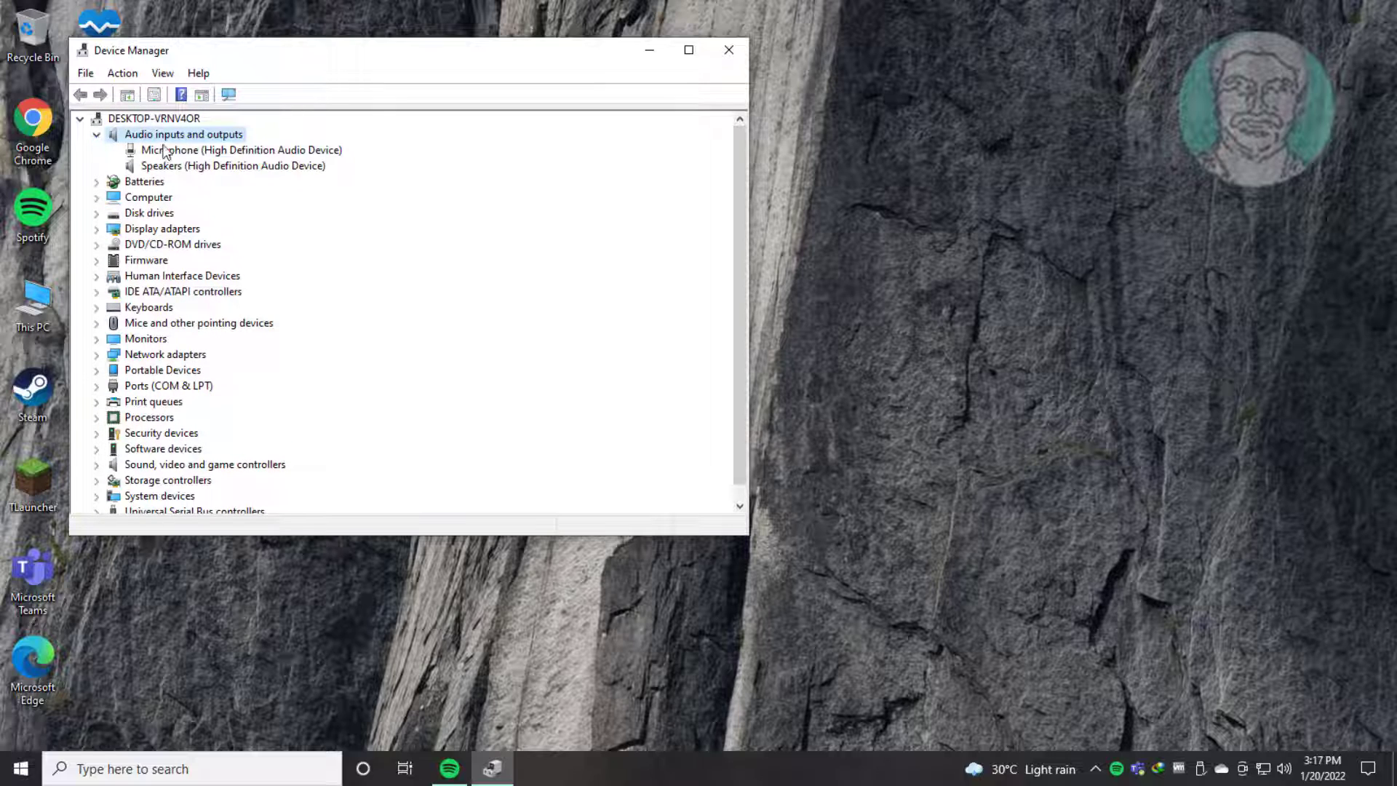
pyautogui.click(233, 153)
pyautogui.rightClick(267, 152)
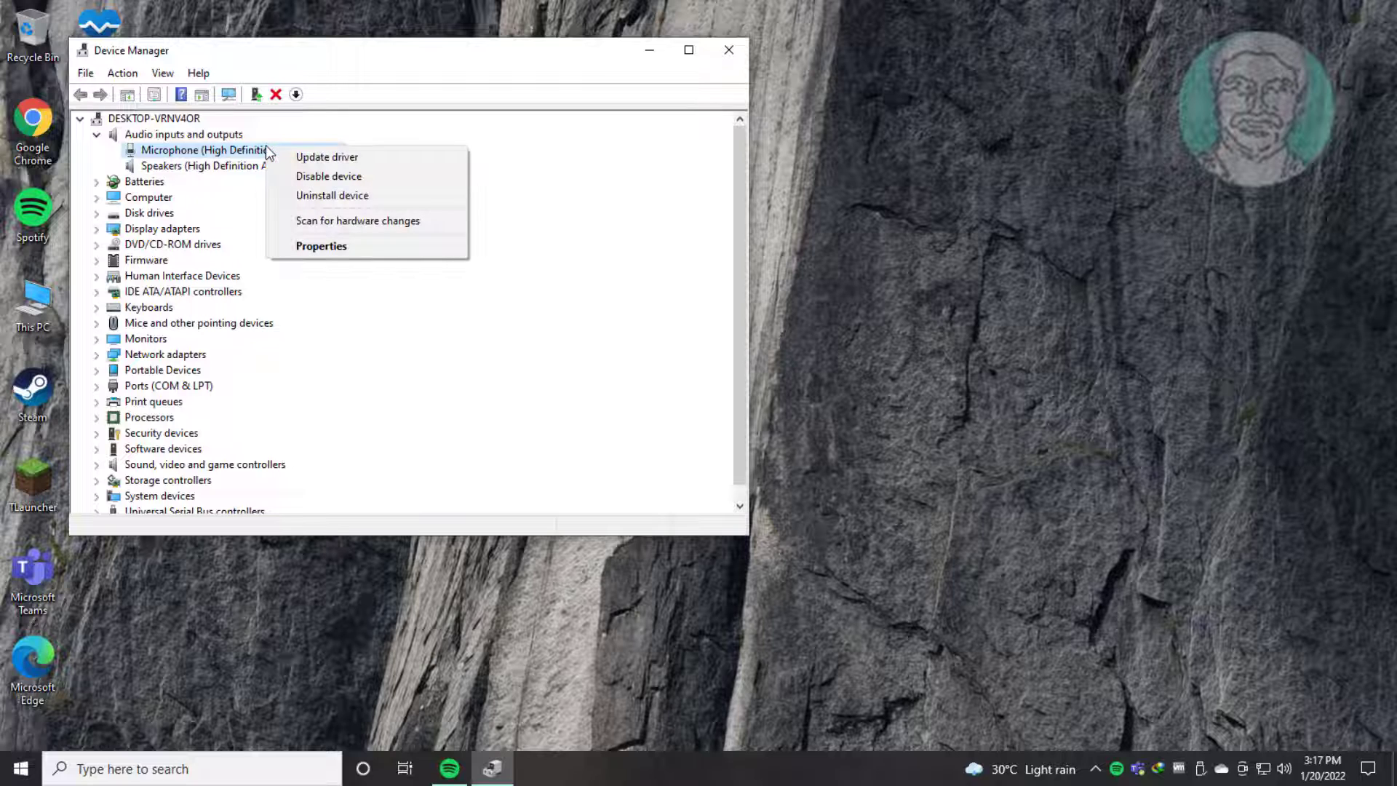
pyautogui.click(298, 156)
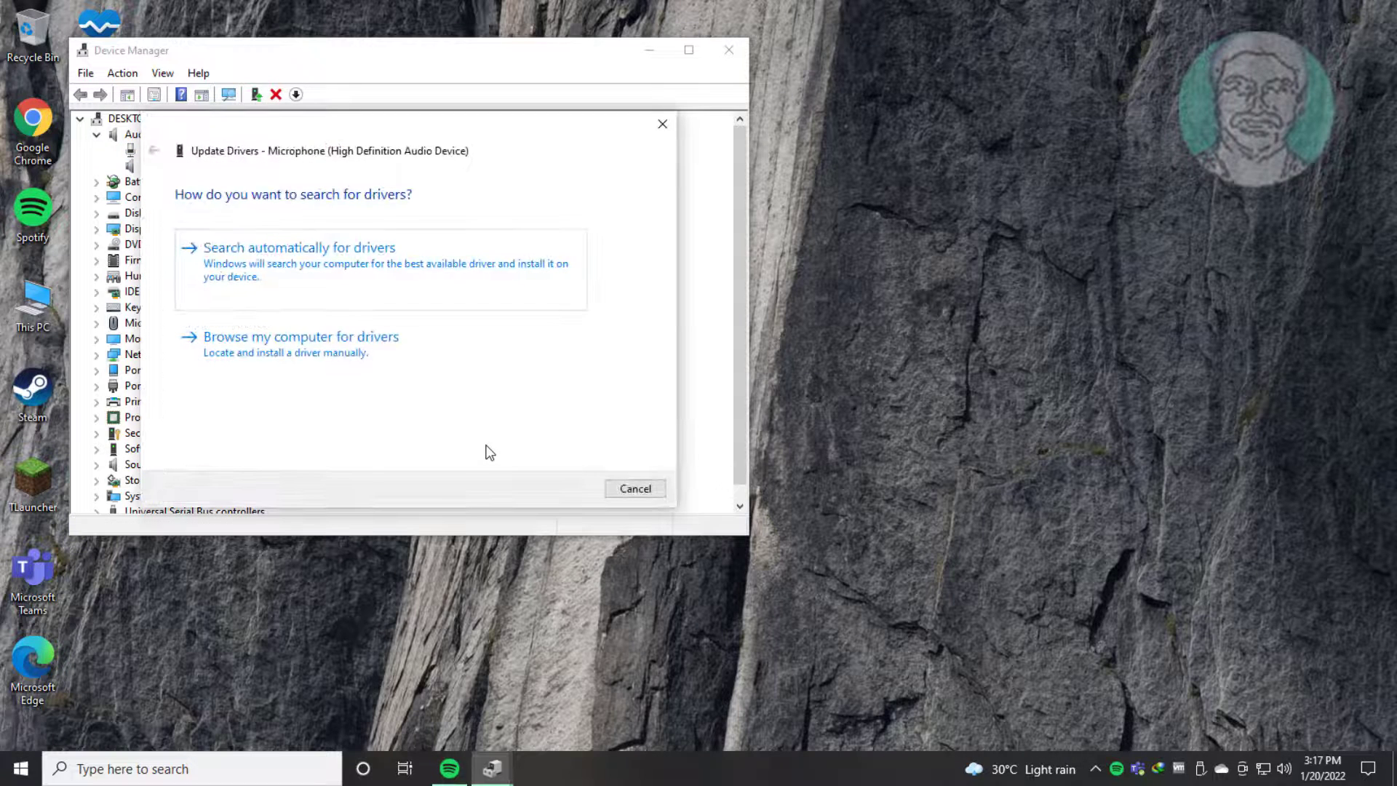
pyautogui.click(323, 264)
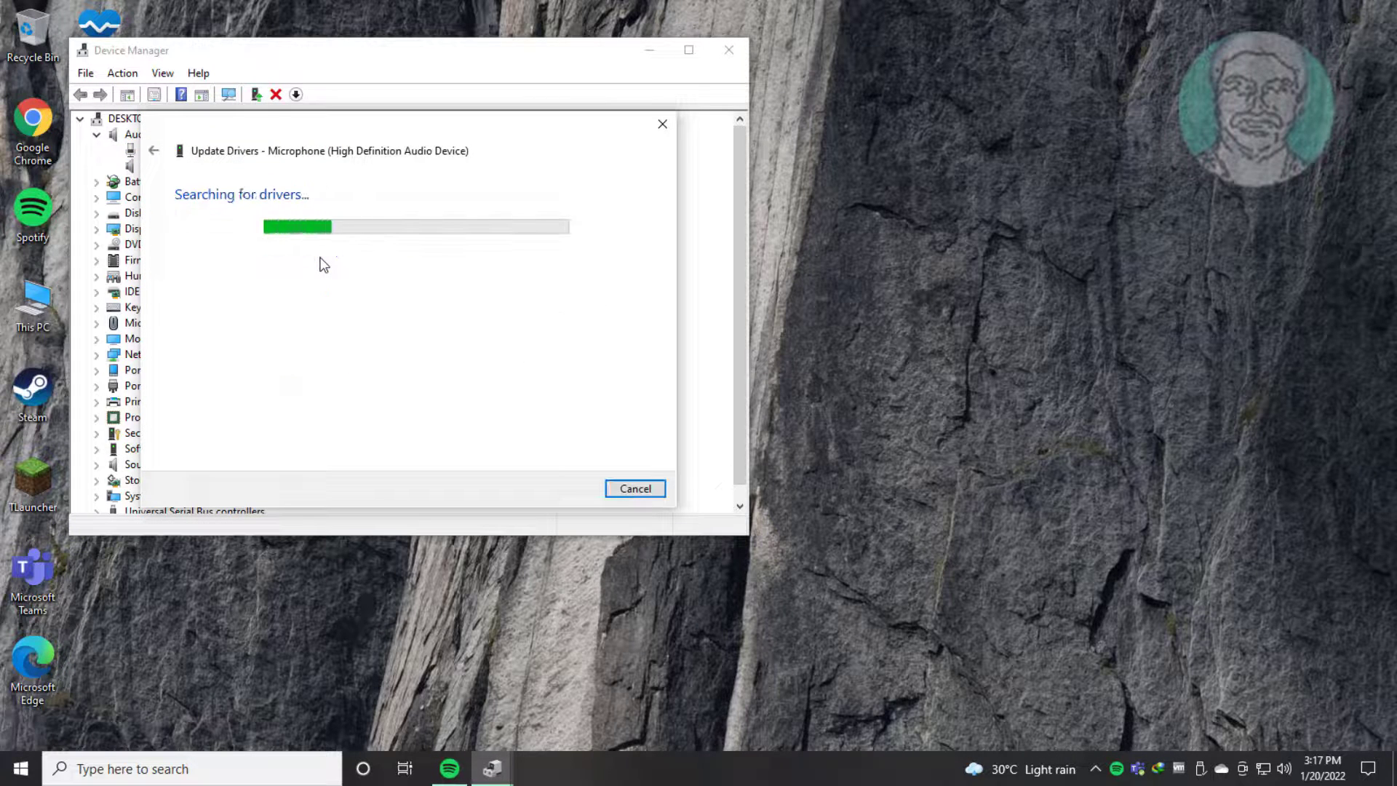
# Step: Check Windows Update for updated drivers, and close both Settings and Device Manager
pyautogui.click(384, 408)
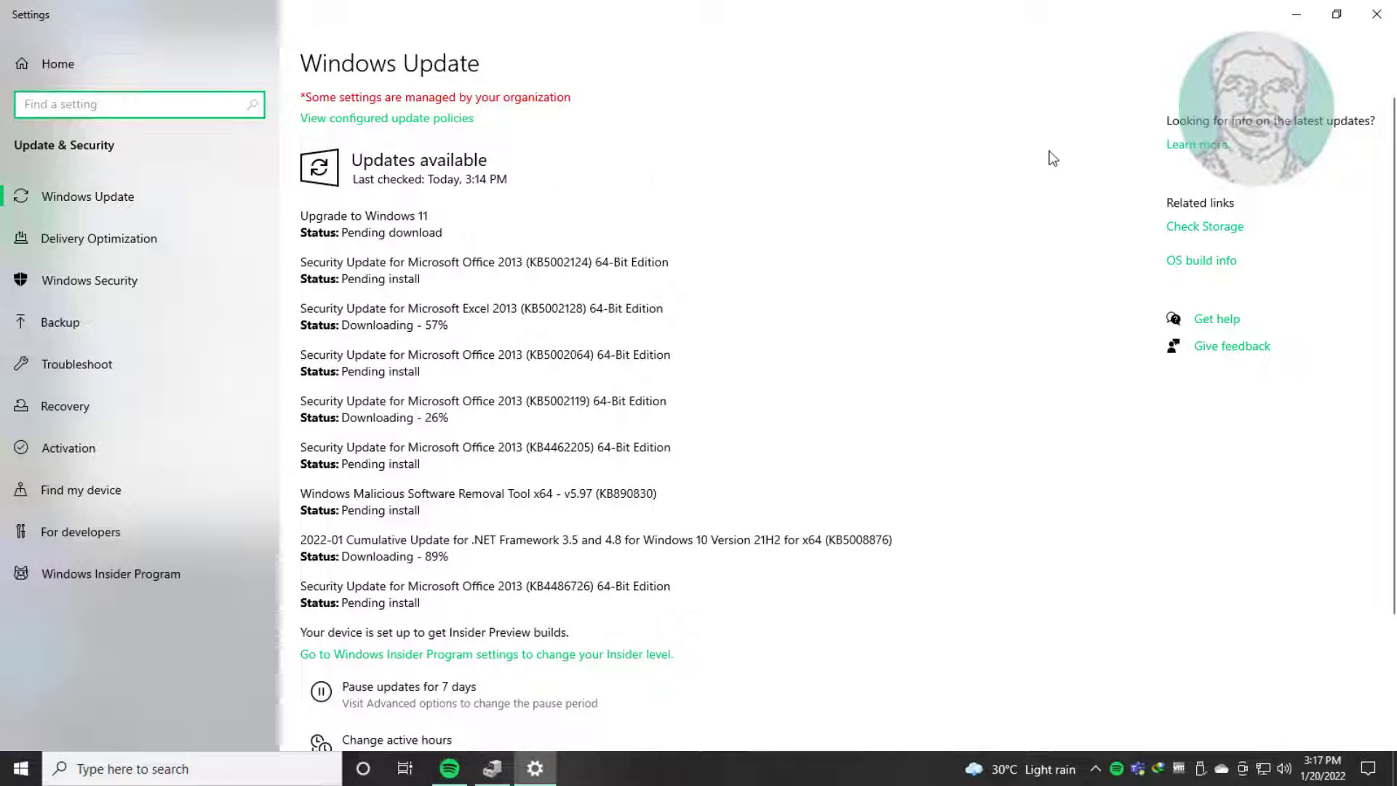
pyautogui.click(1377, 13)
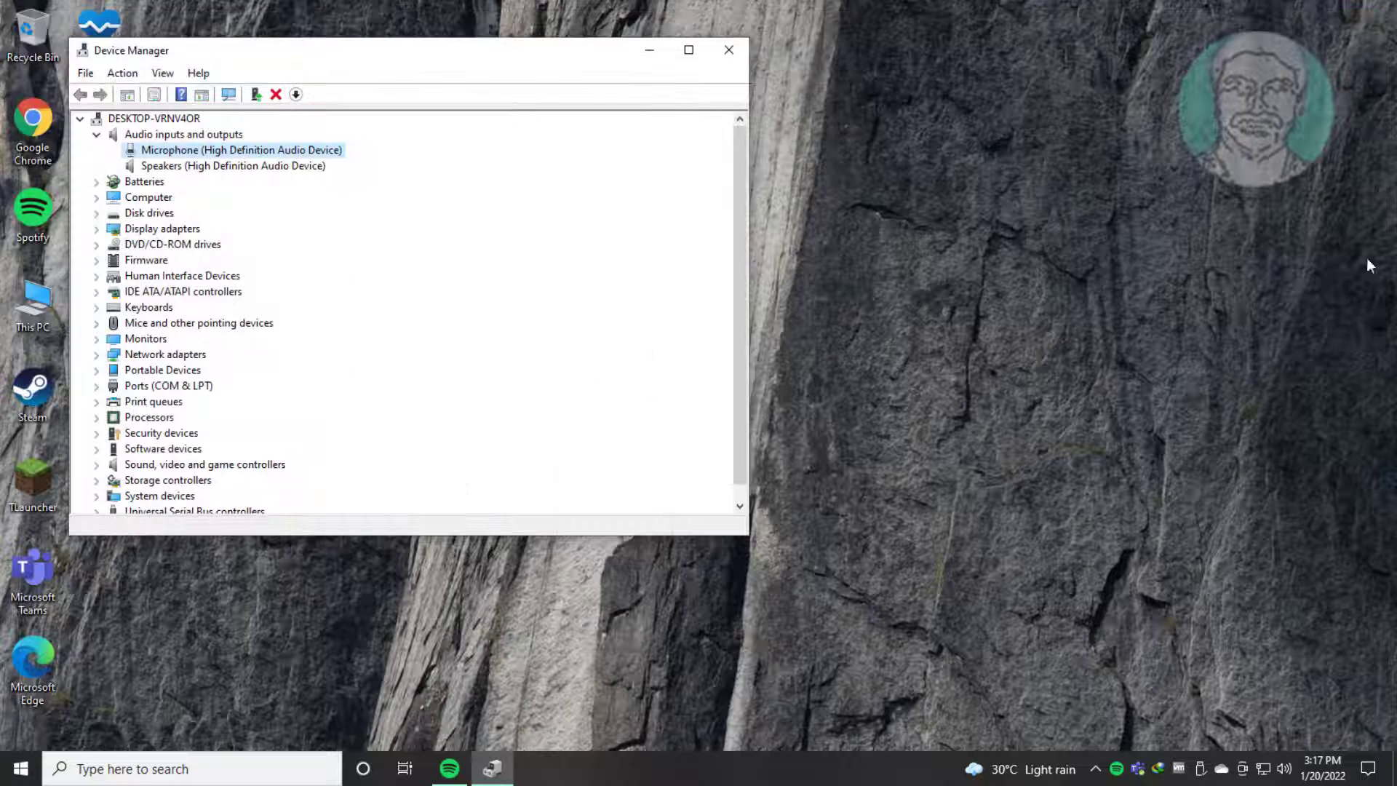
pyautogui.click(743, 54)
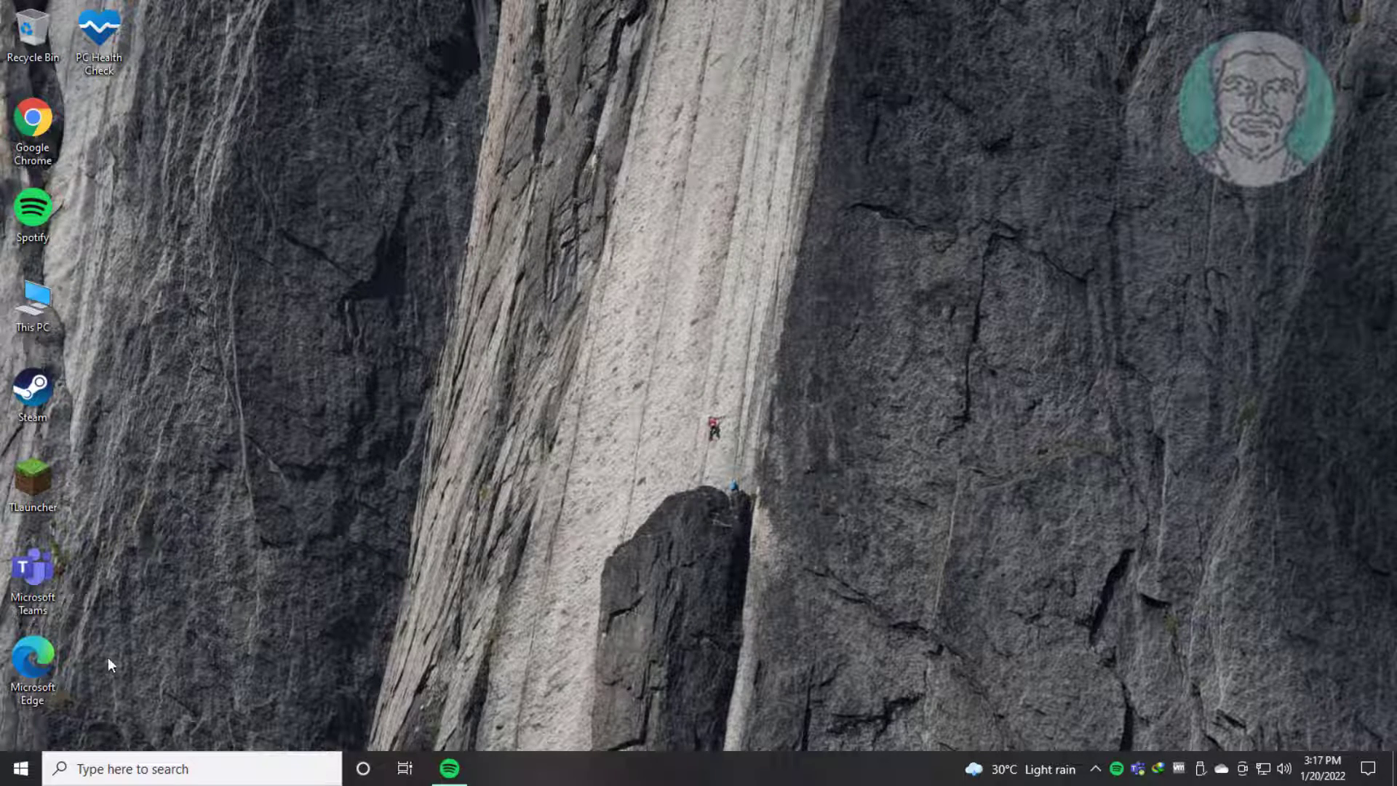
# Step: Search Windows for "device manager" and reopen Device Manager
pyautogui.click(129, 771)
pyautogui.write('de')
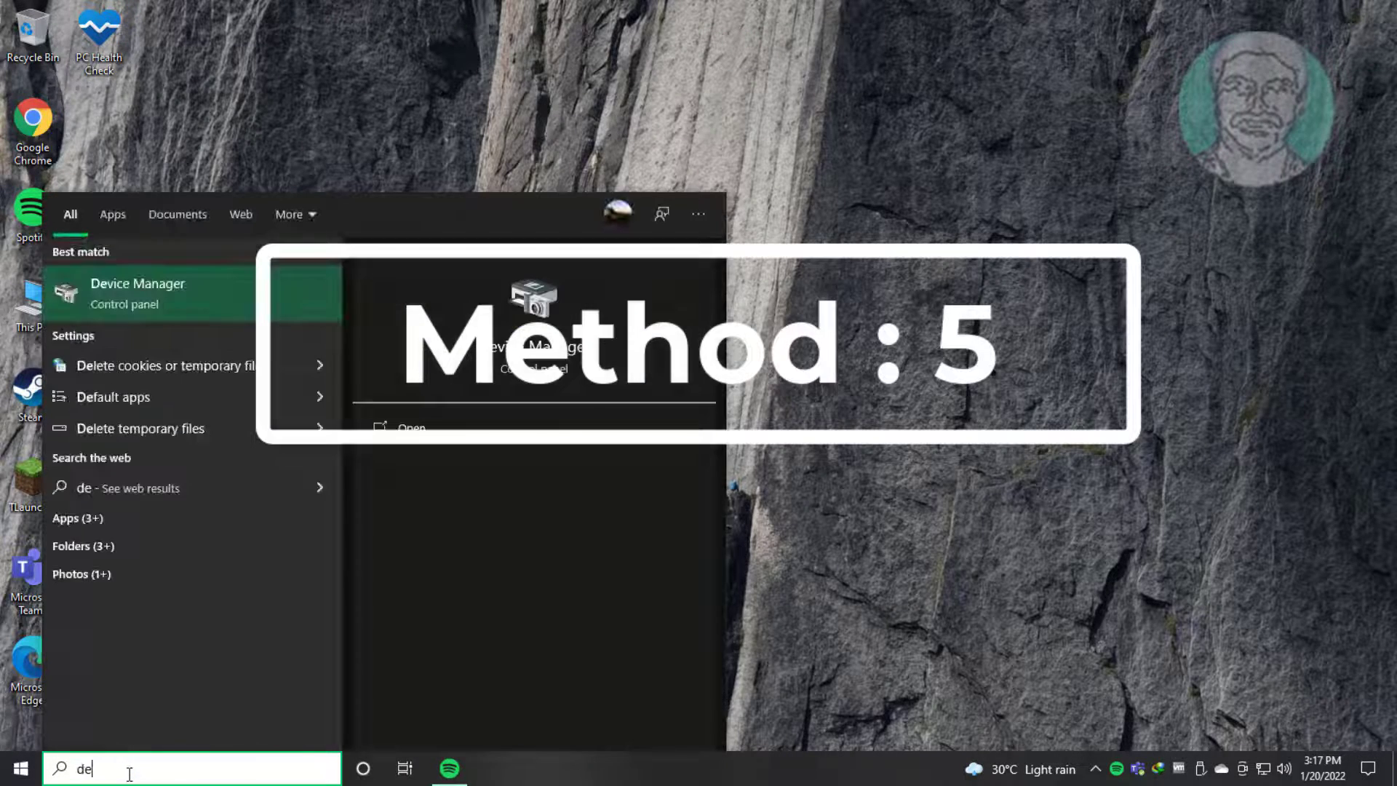
pyautogui.write('vice manag')
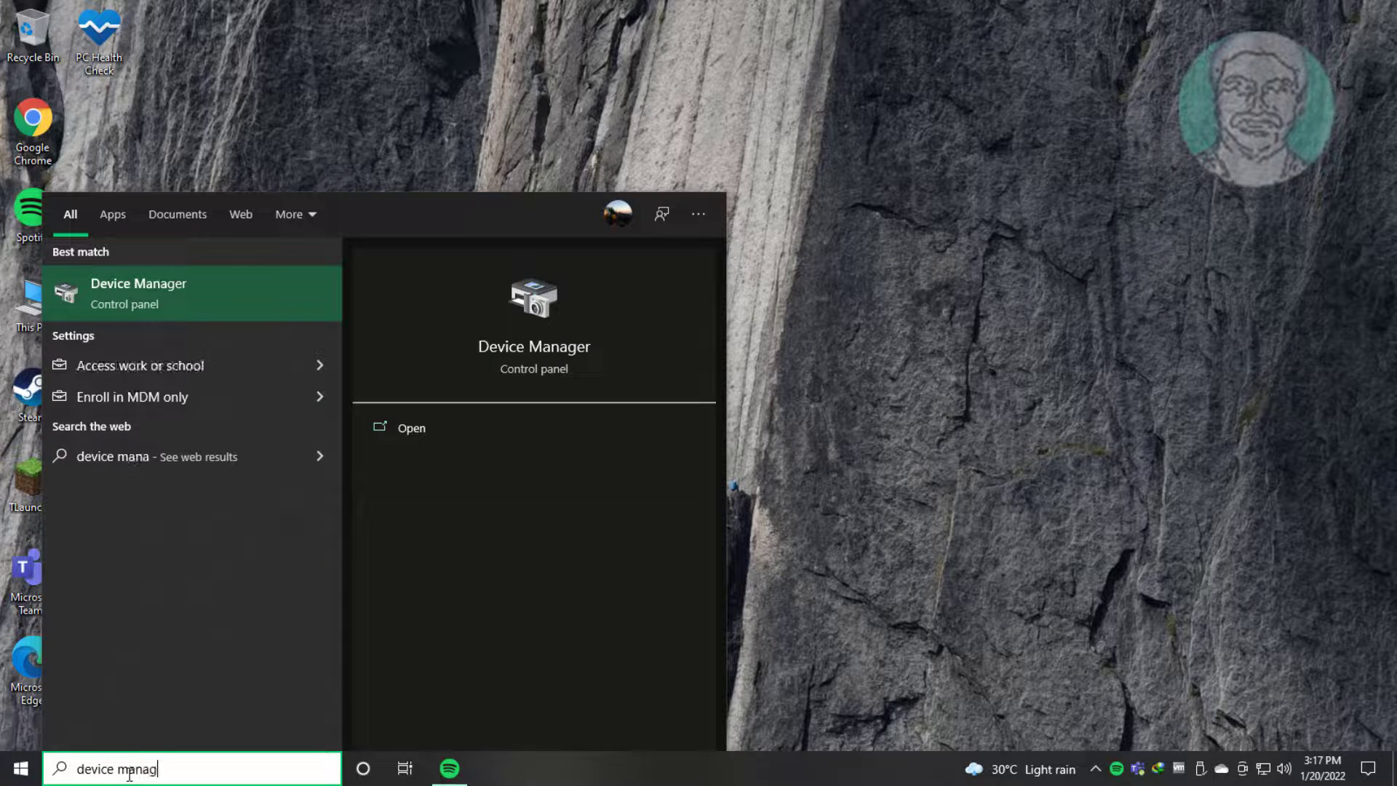
pyautogui.write('er')
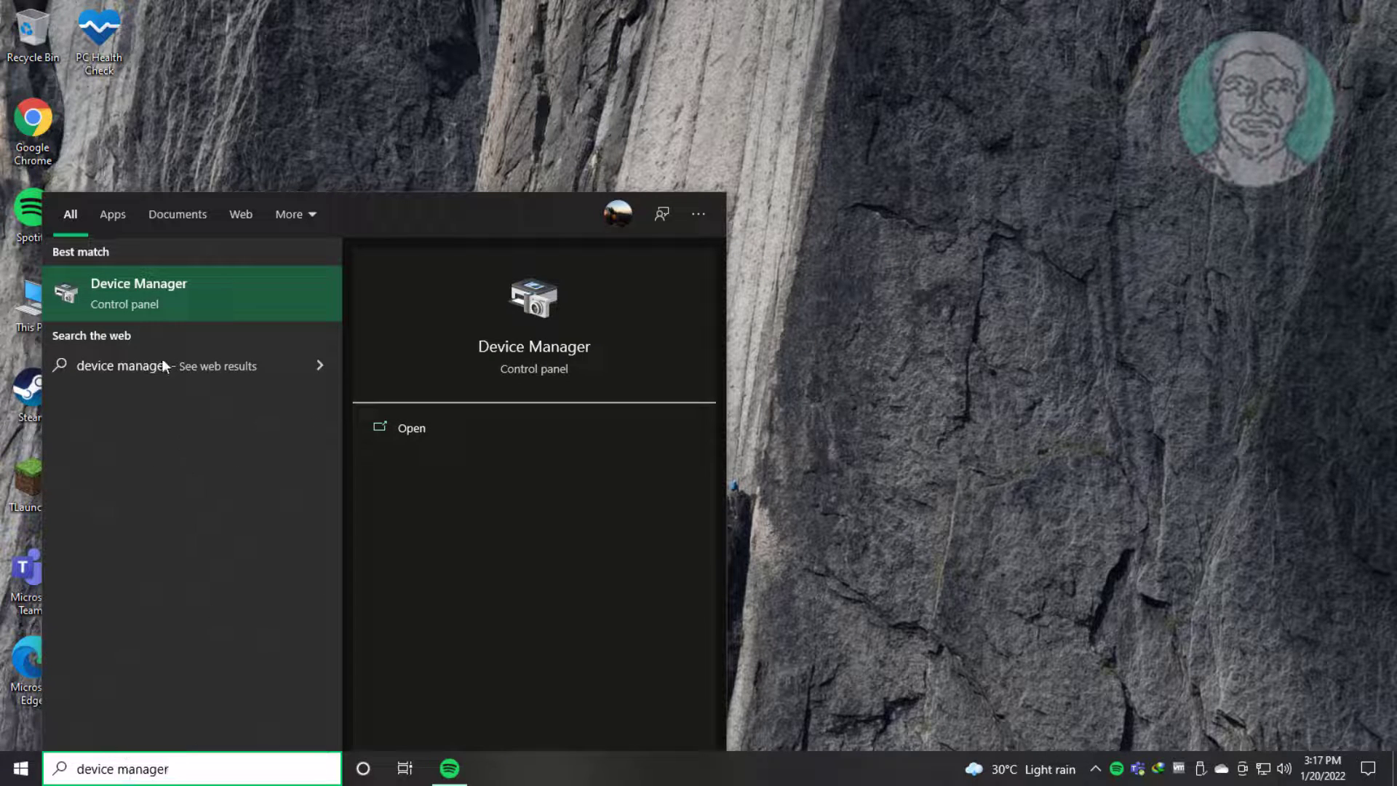
pyautogui.click(147, 300)
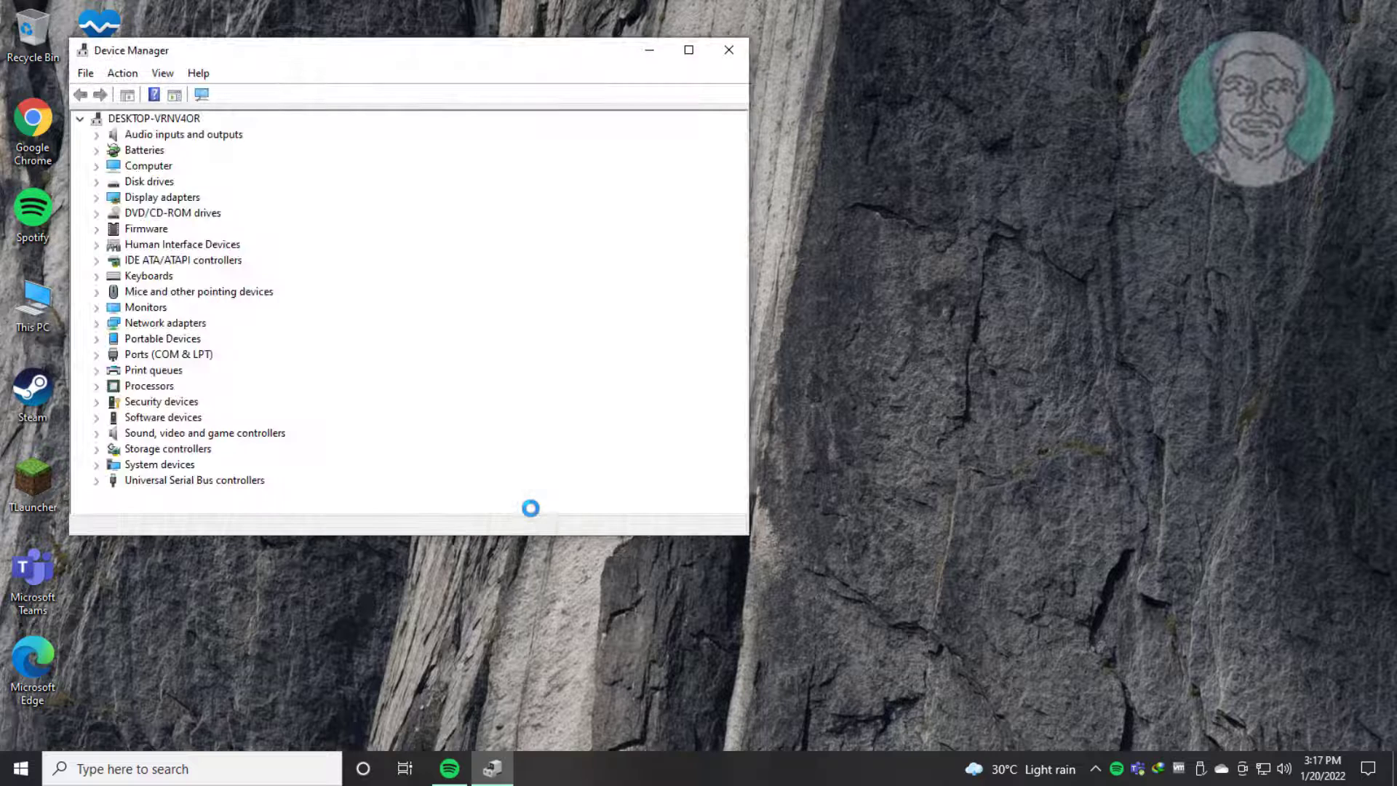
# Step: Start a manual driver update for the Microphone (High Definition Audio Device) and list the available drivers on the computer
pyautogui.click(155, 140)
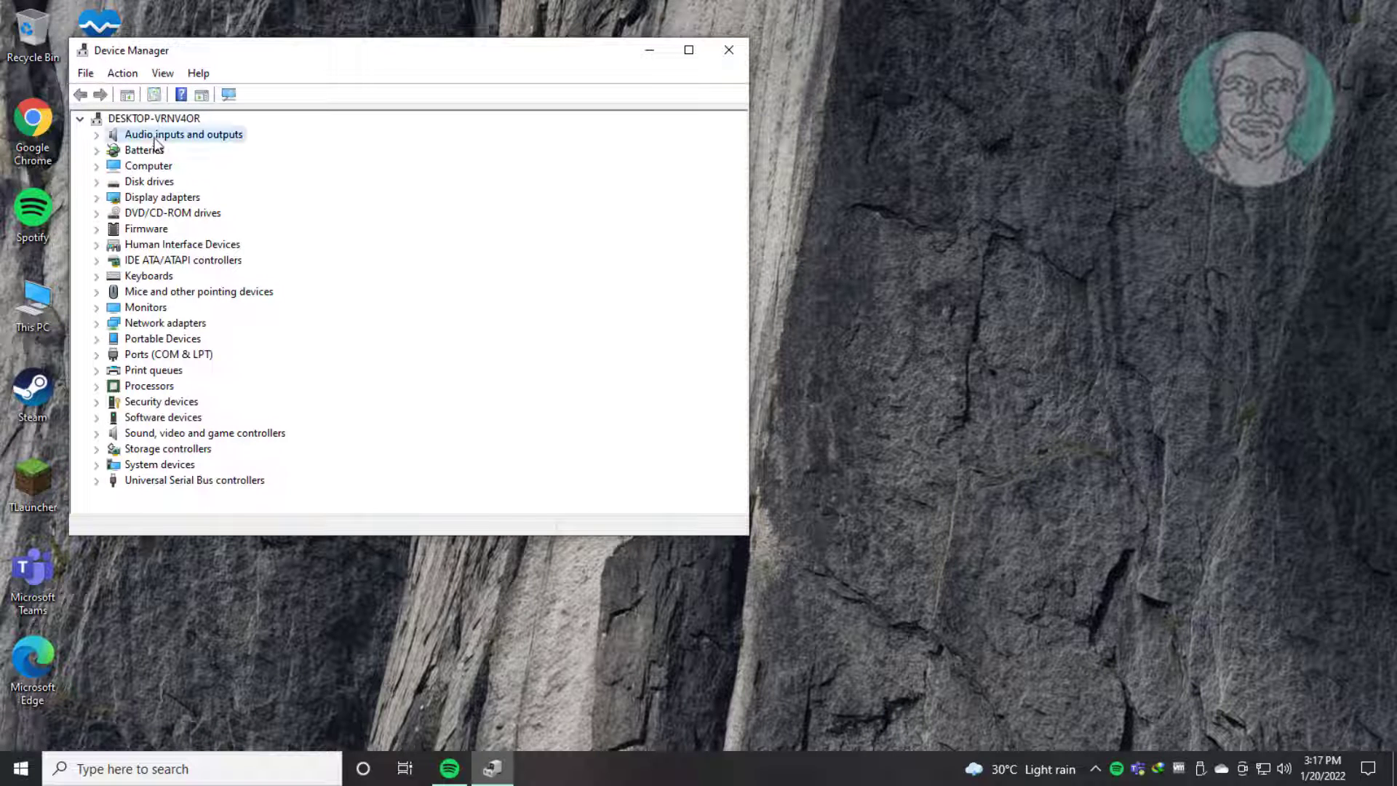
pyautogui.click(98, 135)
pyautogui.click(183, 151)
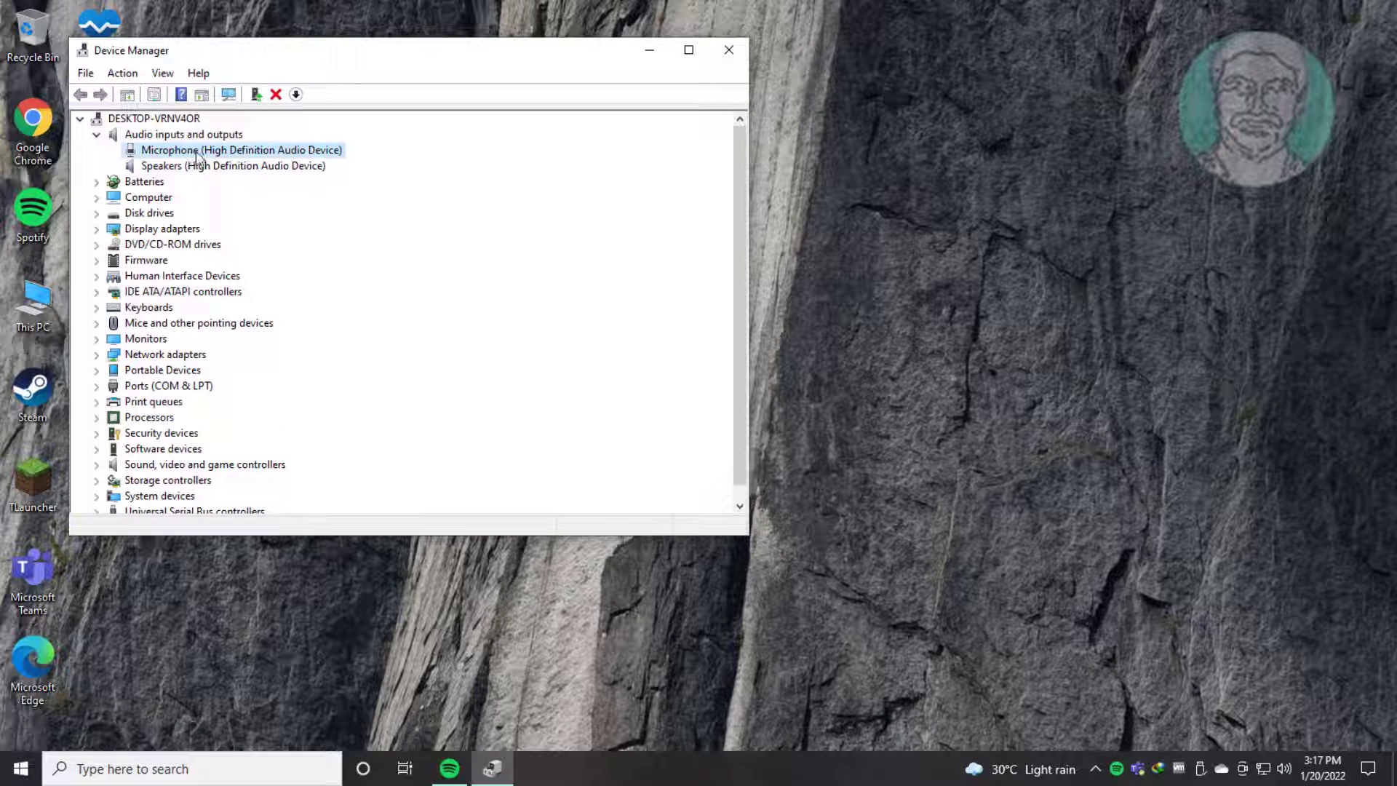
pyautogui.rightClick(195, 151)
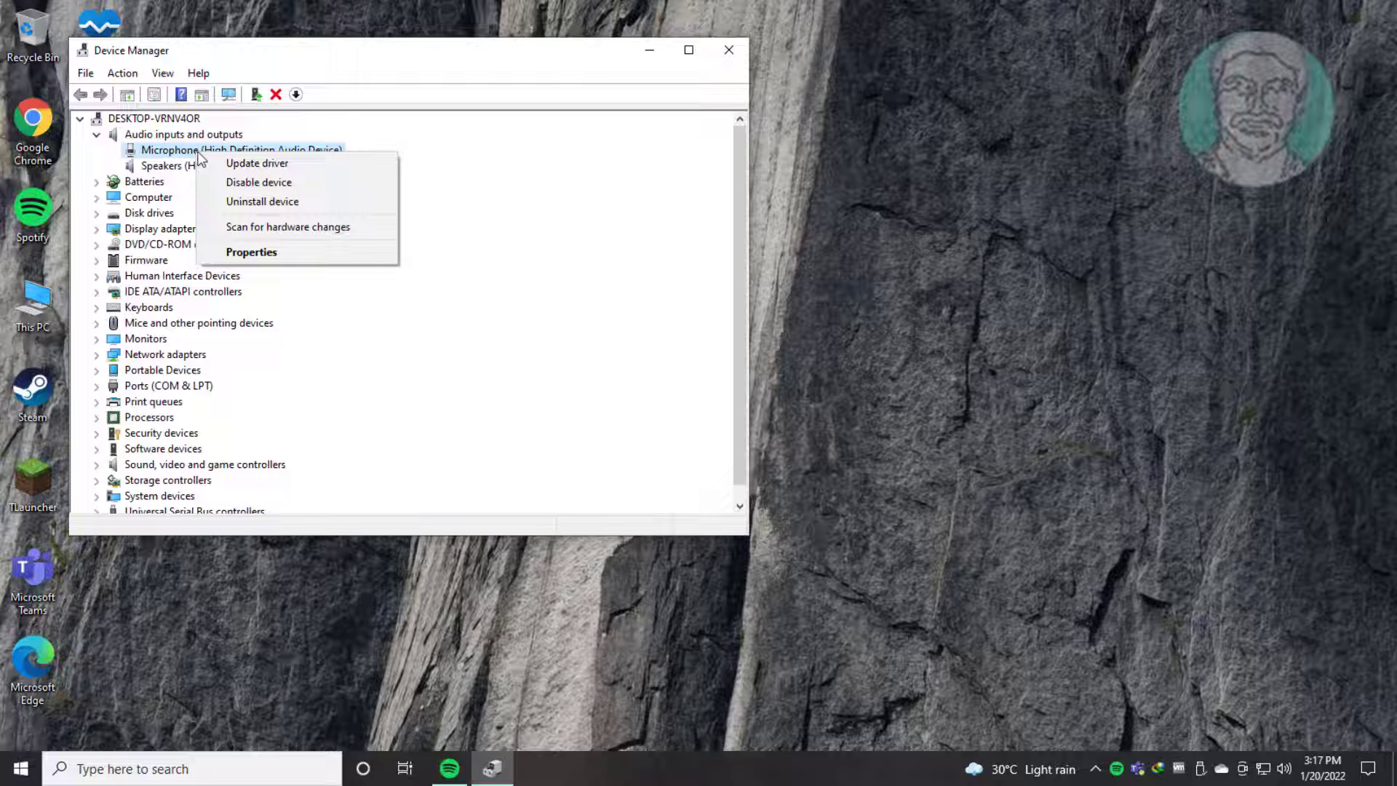
pyautogui.click(277, 164)
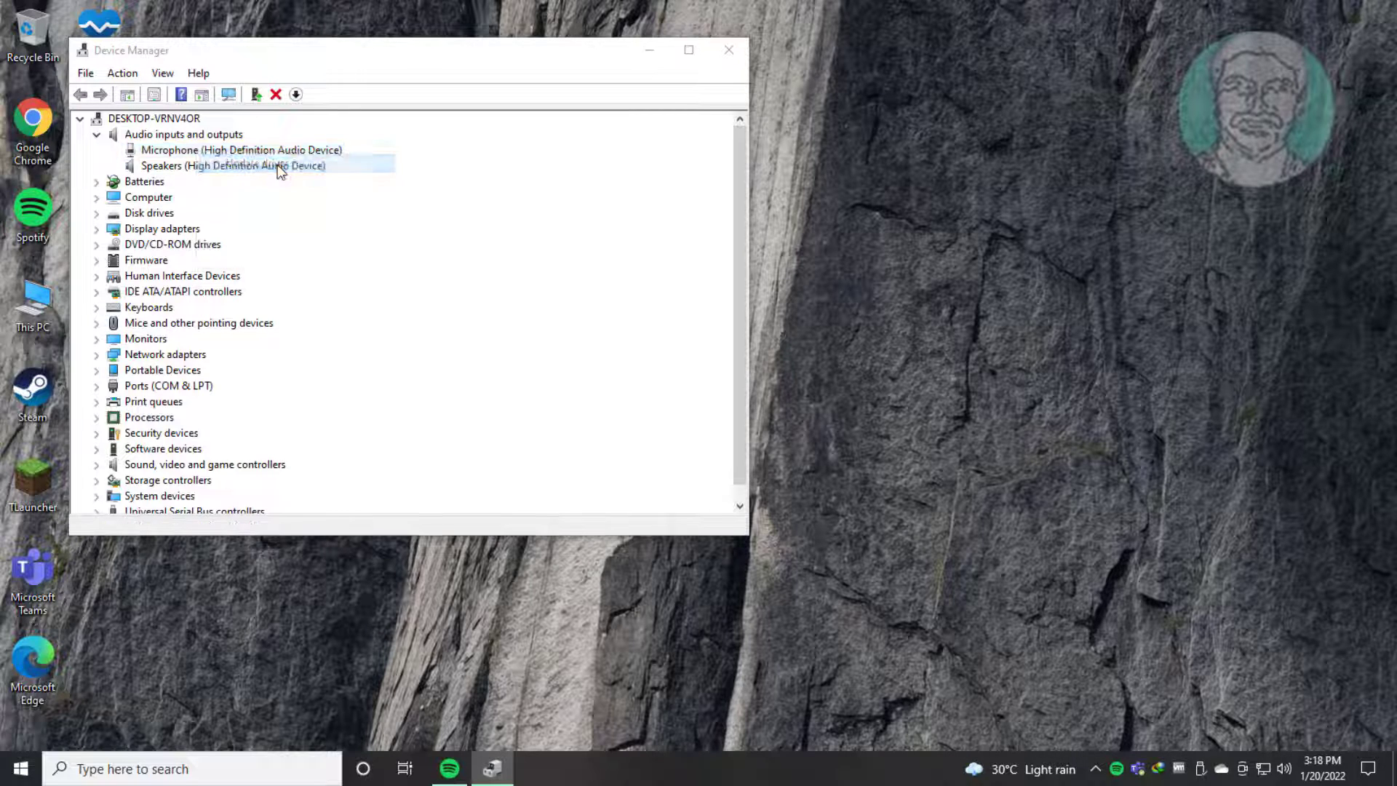
pyautogui.click(261, 347)
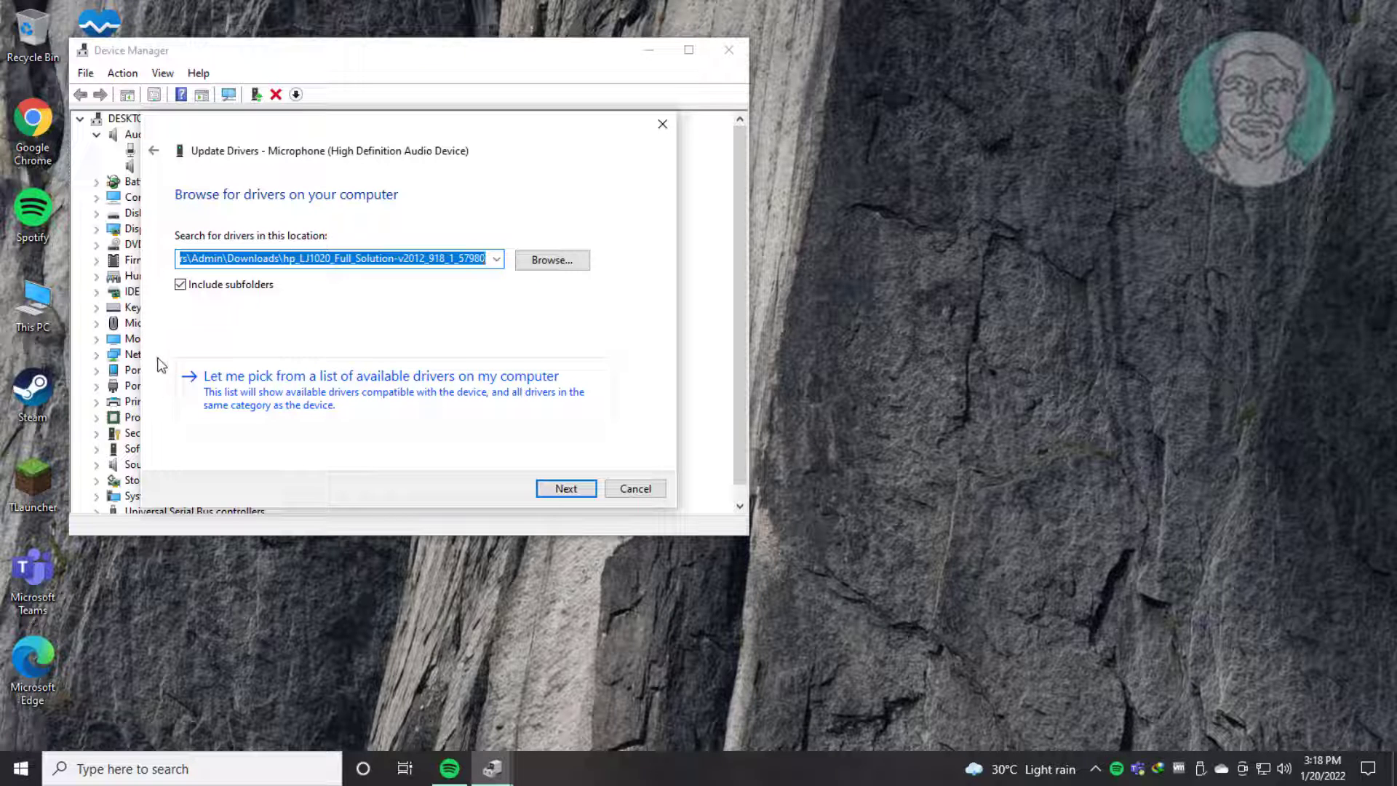
pyautogui.click(297, 388)
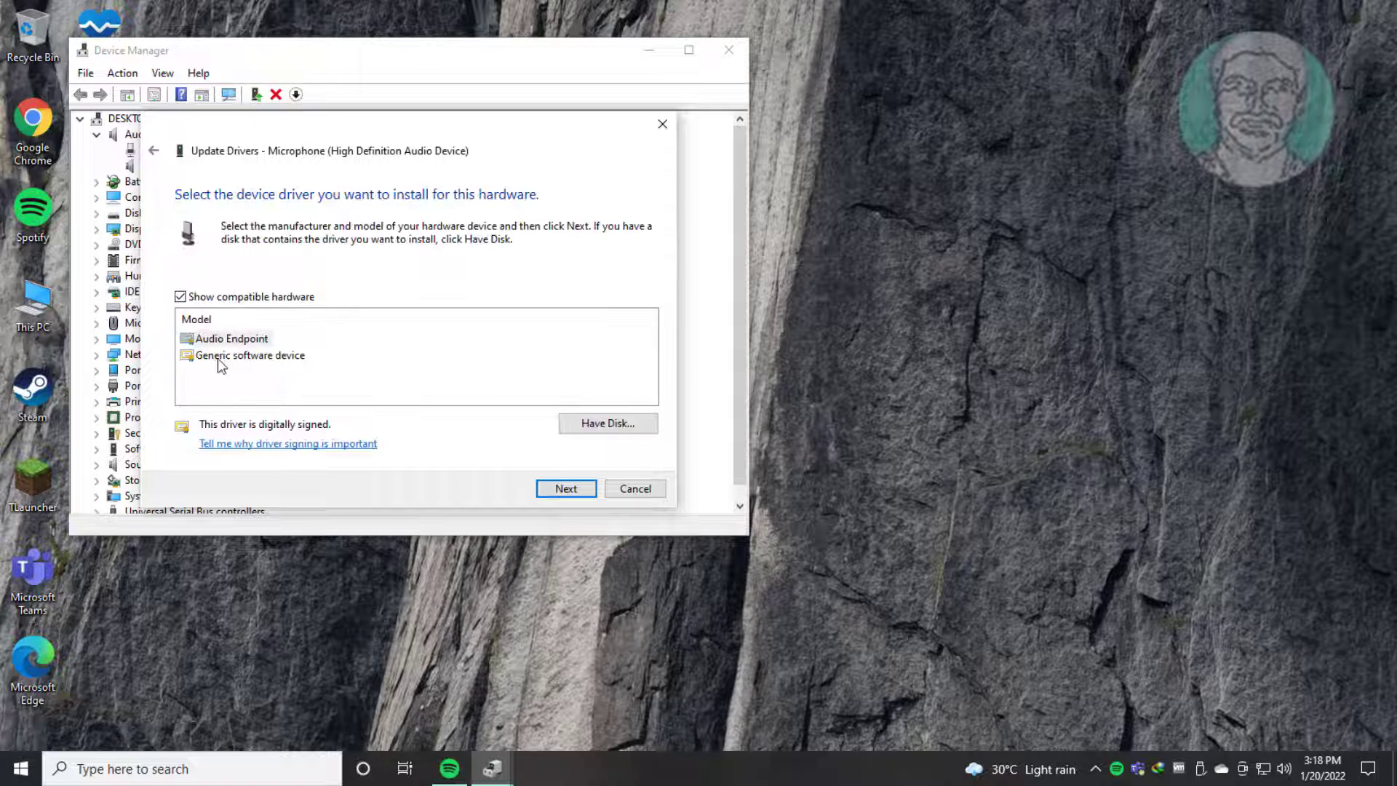
# Step: Install the Audio Endpoint driver for the microphone, and close the update wizard and Device Manager
pyautogui.click(231, 341)
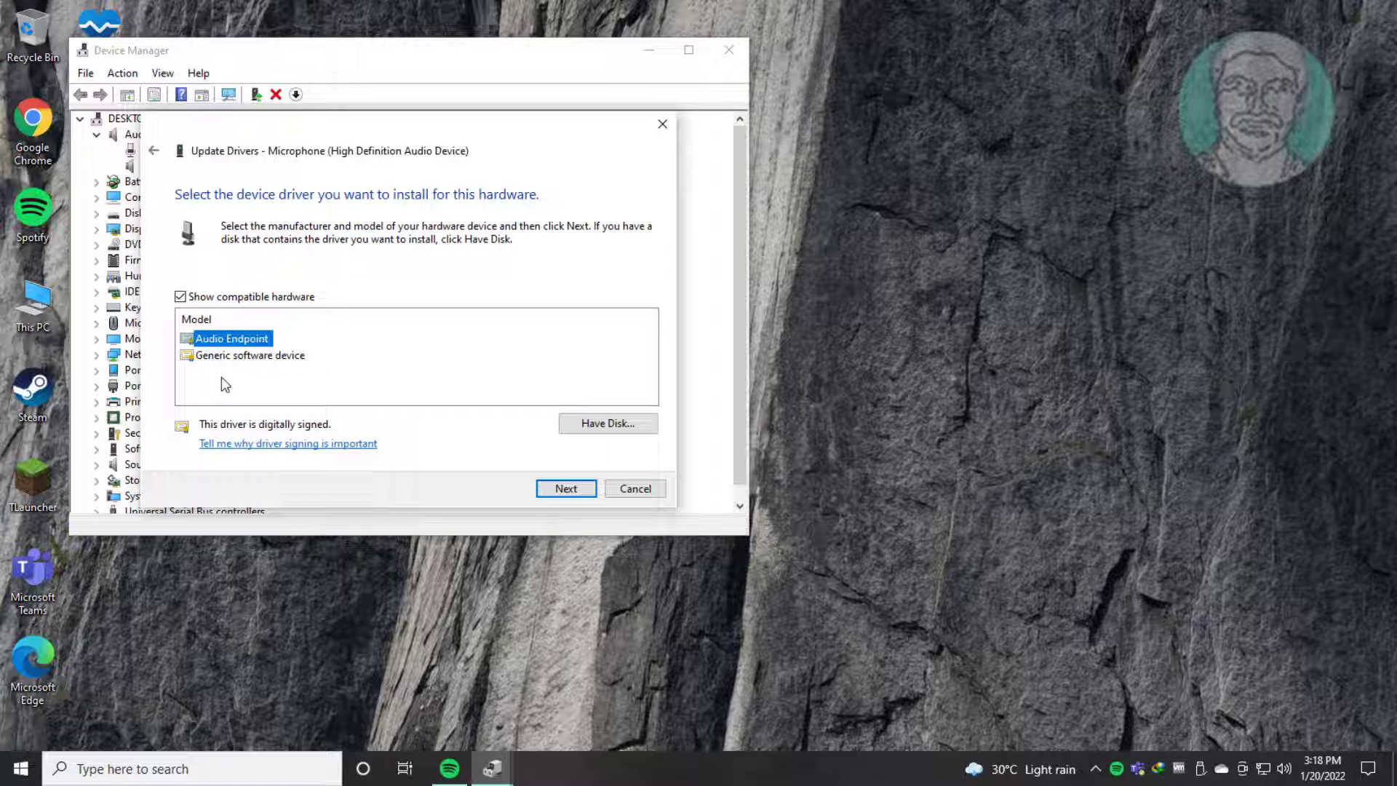
pyautogui.click(567, 489)
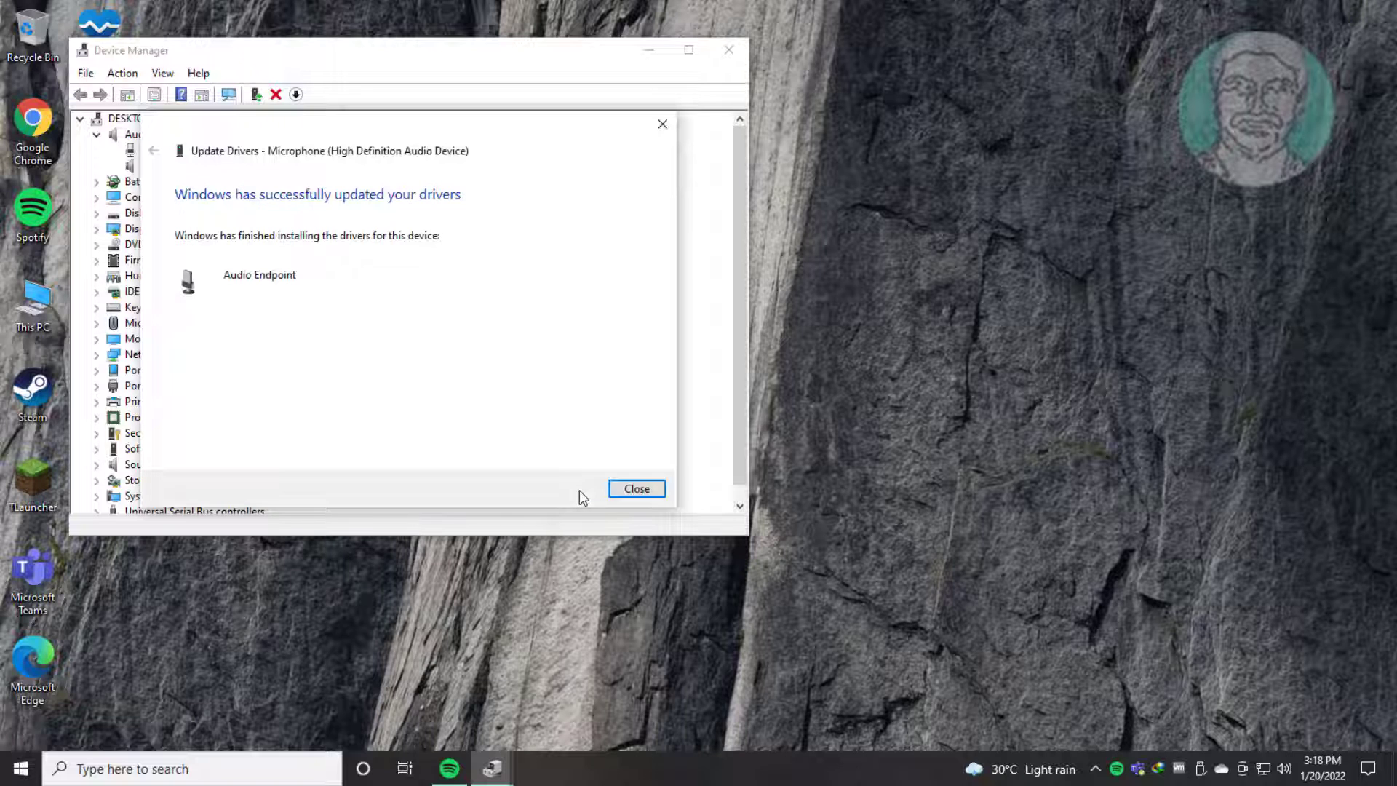
pyautogui.click(638, 488)
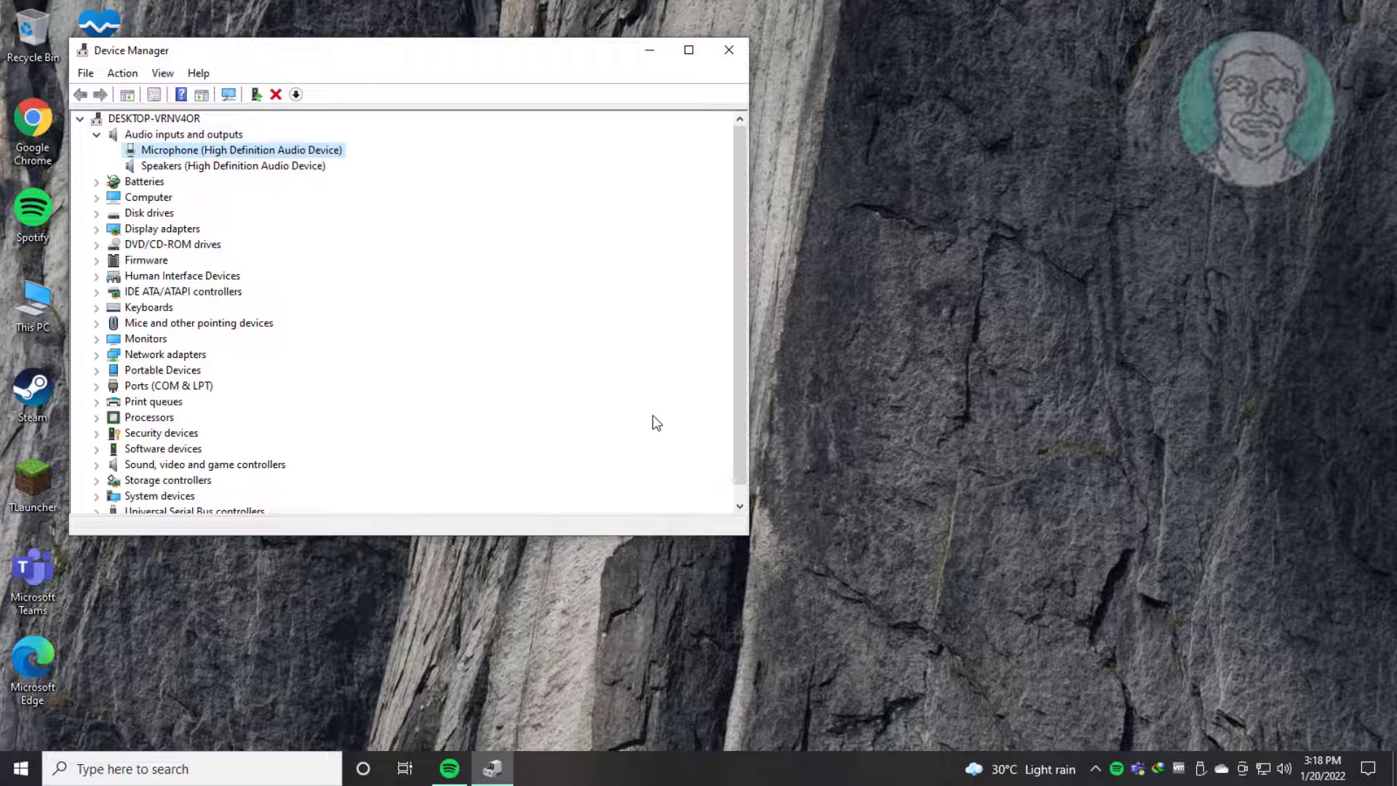
pyautogui.click(740, 49)
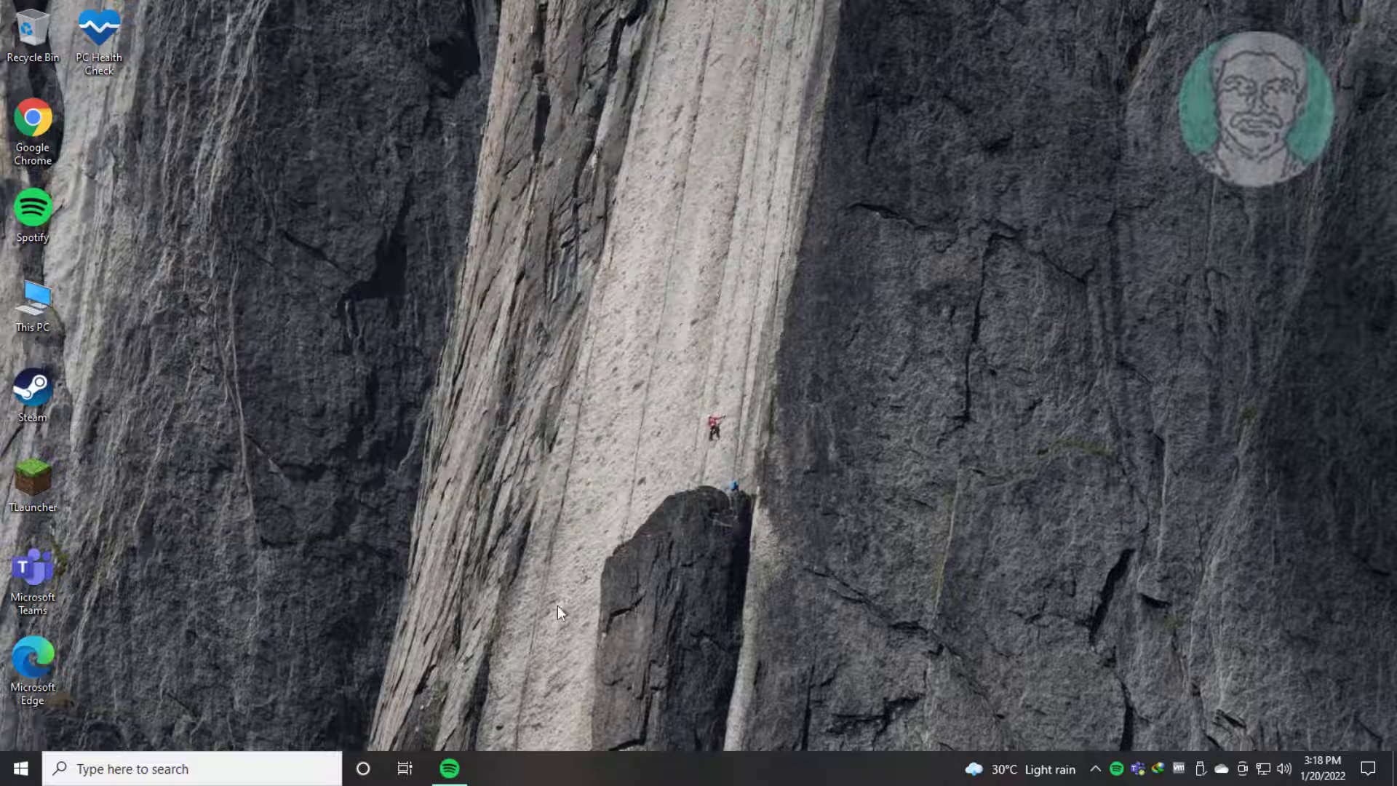
# Step: Restart the computer to complete the microphone driver update
pyautogui.click(20, 769)
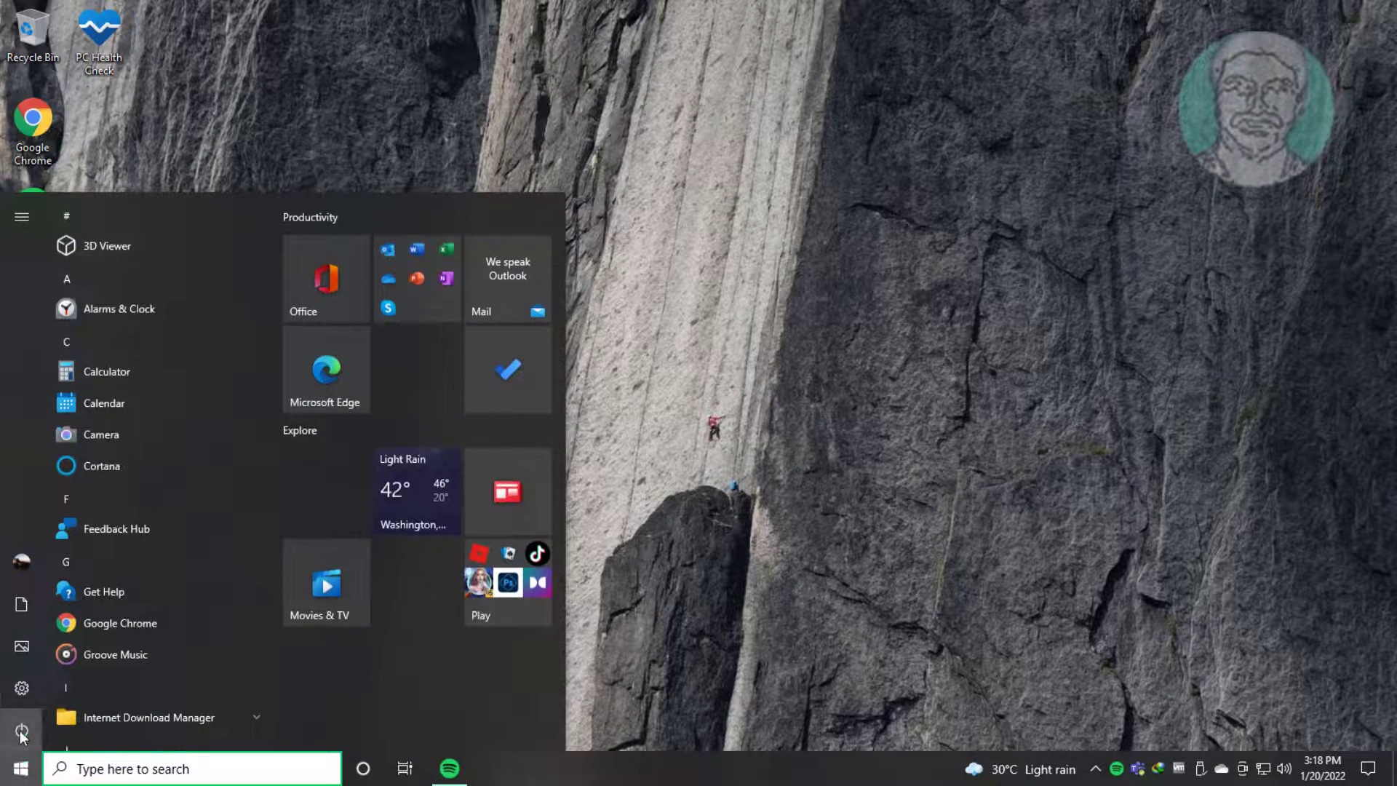
pyautogui.click(22, 731)
pyautogui.click(44, 690)
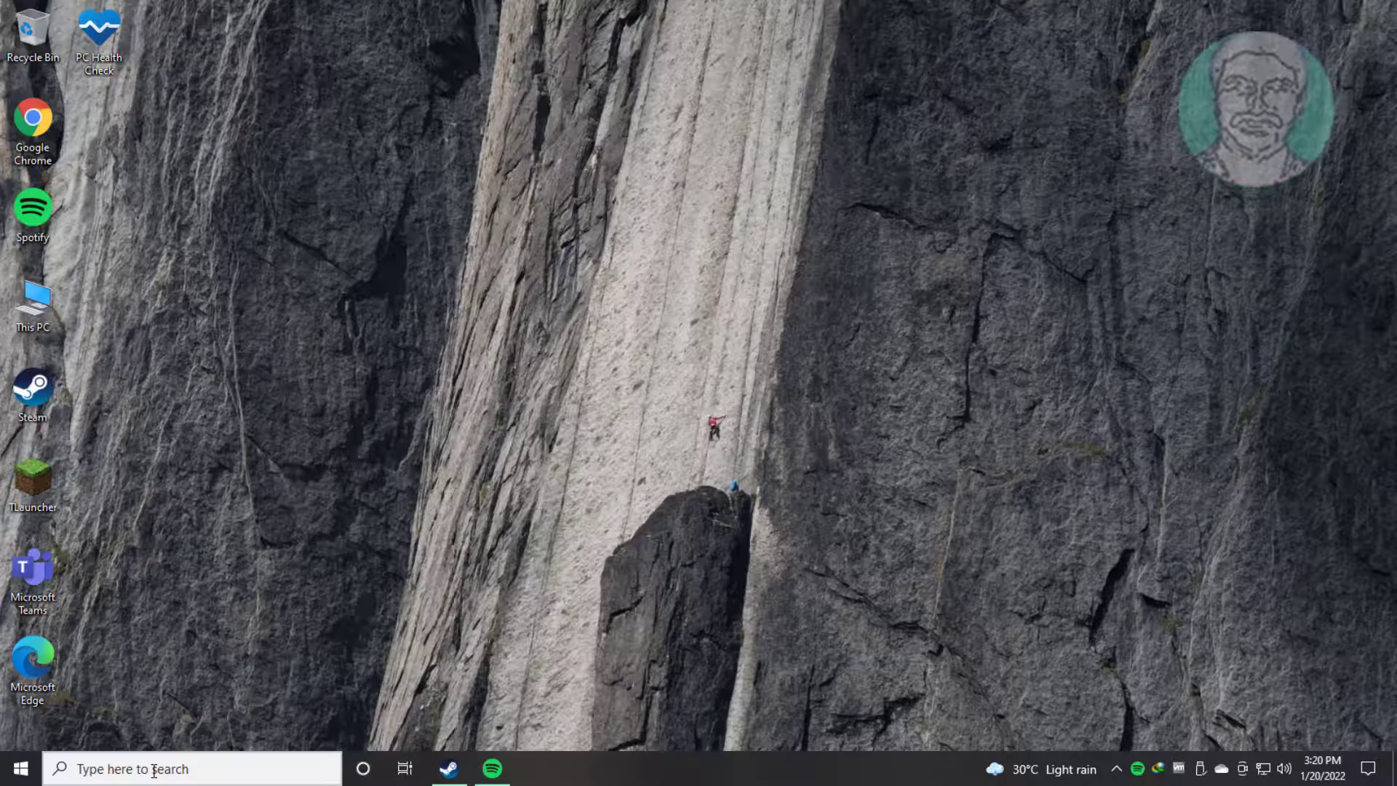
# Step: Find Device Manager with the search term "device manager" and open it
pyautogui.click(154, 769)
pyautogui.write('de')
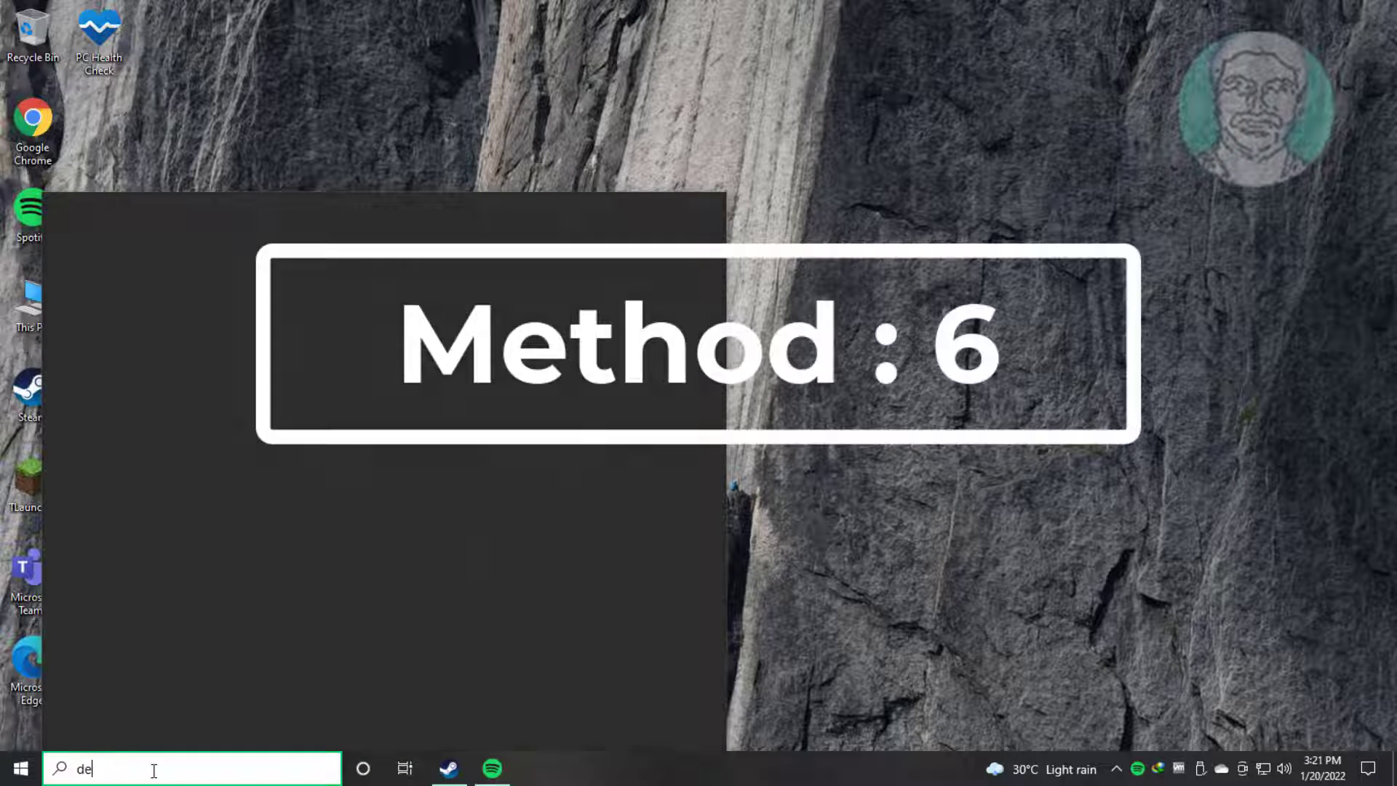
pyautogui.write('vice man')
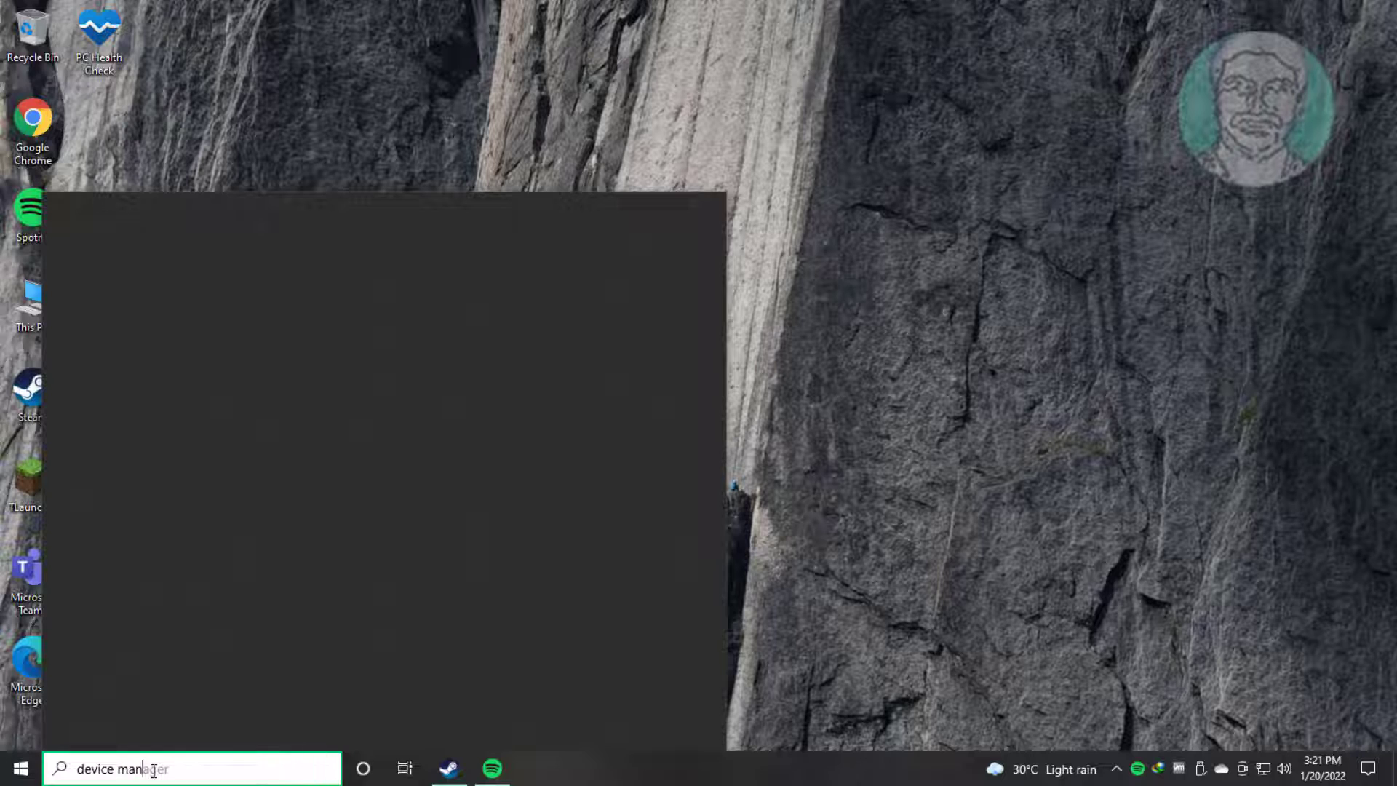
pyautogui.write('ager')
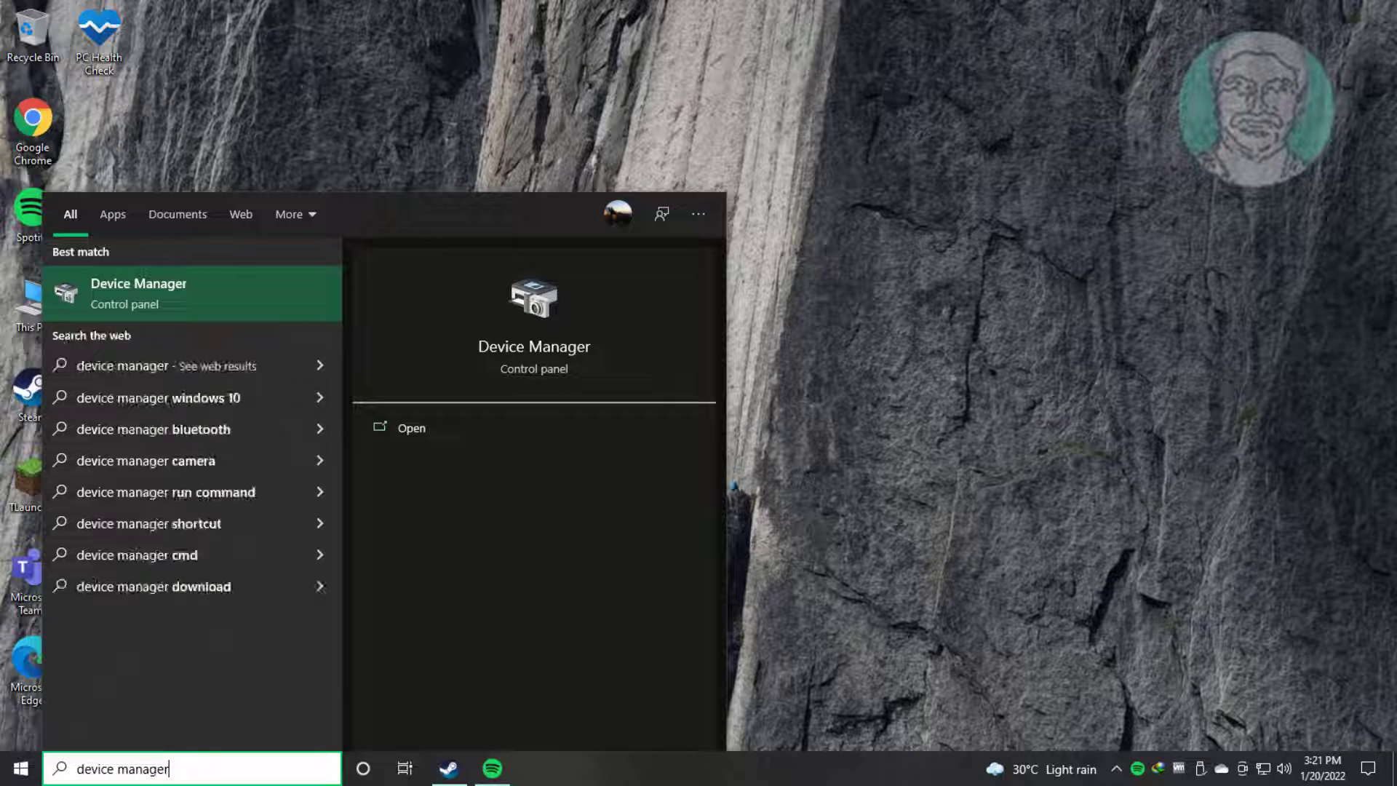
pyautogui.click(167, 284)
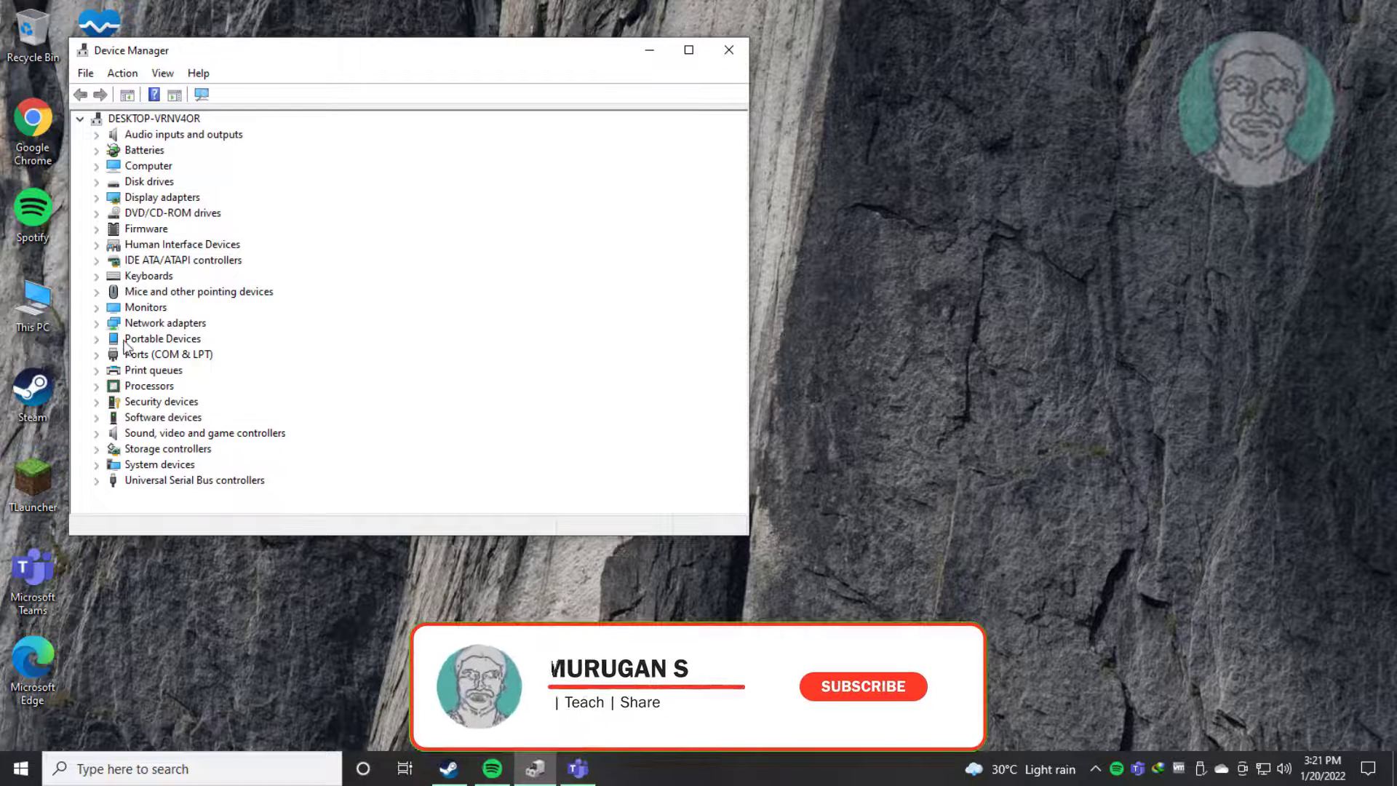
# Step: Uninstall the Microphone (High Definition Audio Device) under Audio inputs and outputs, and close Device Manager
pyautogui.click(168, 140)
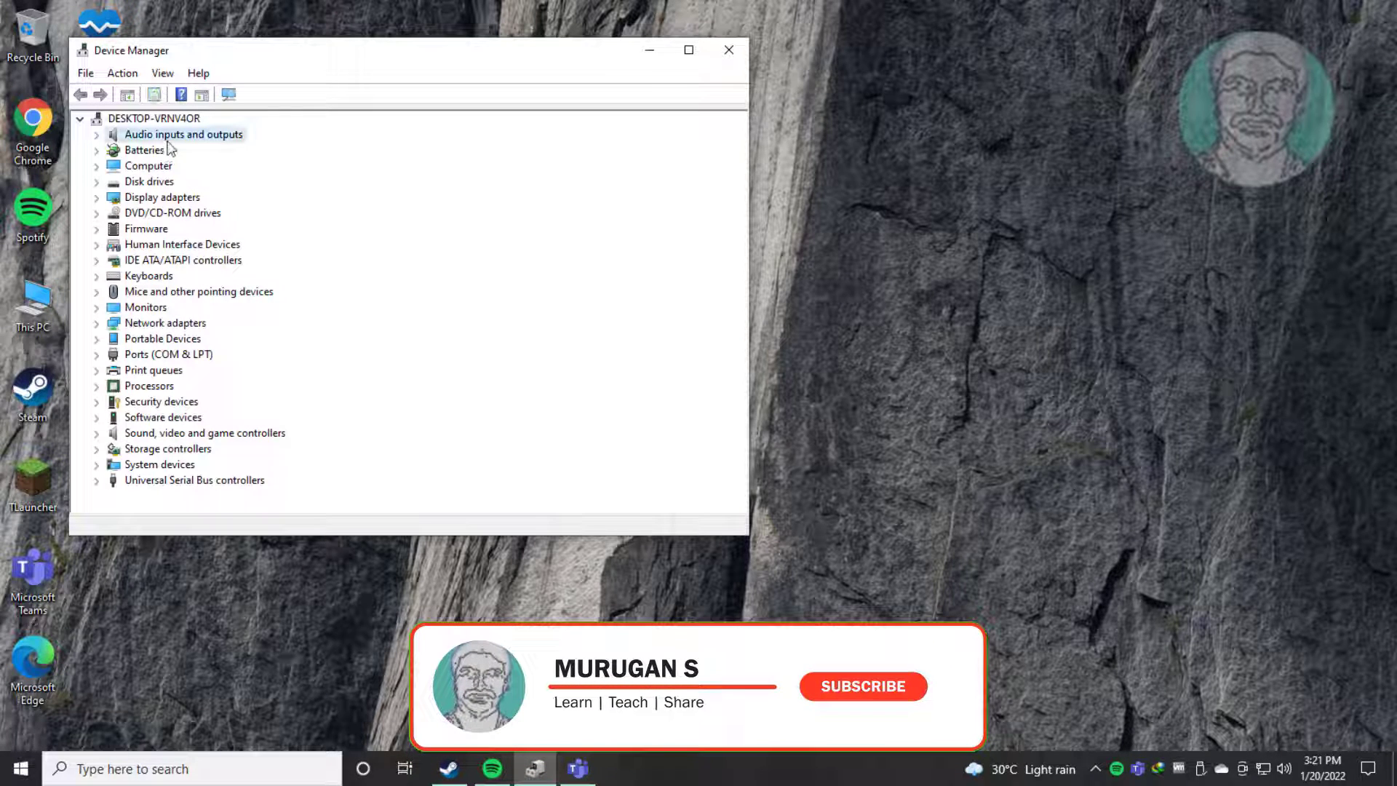
pyautogui.doubleClick(105, 140)
pyautogui.click(225, 152)
pyautogui.rightClick(226, 152)
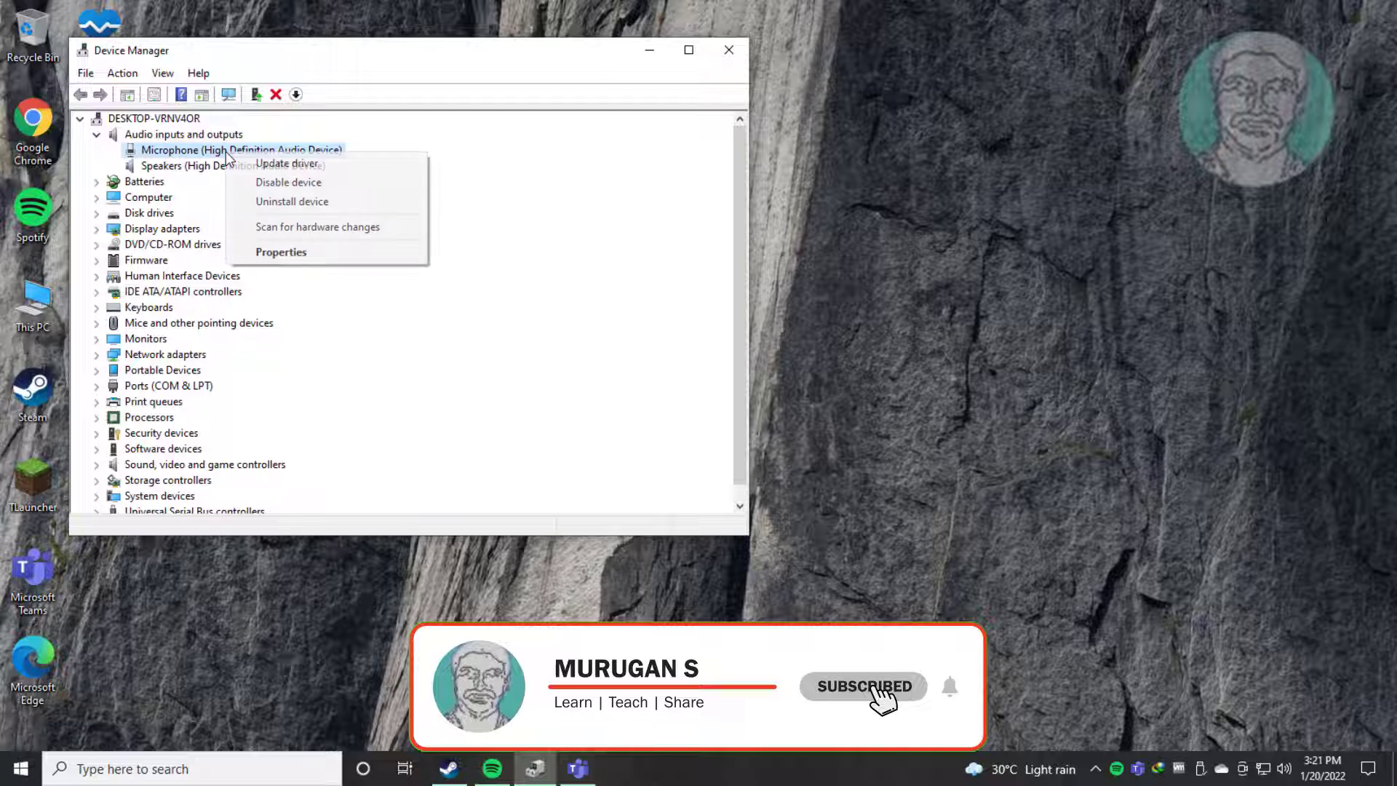
pyautogui.click(334, 203)
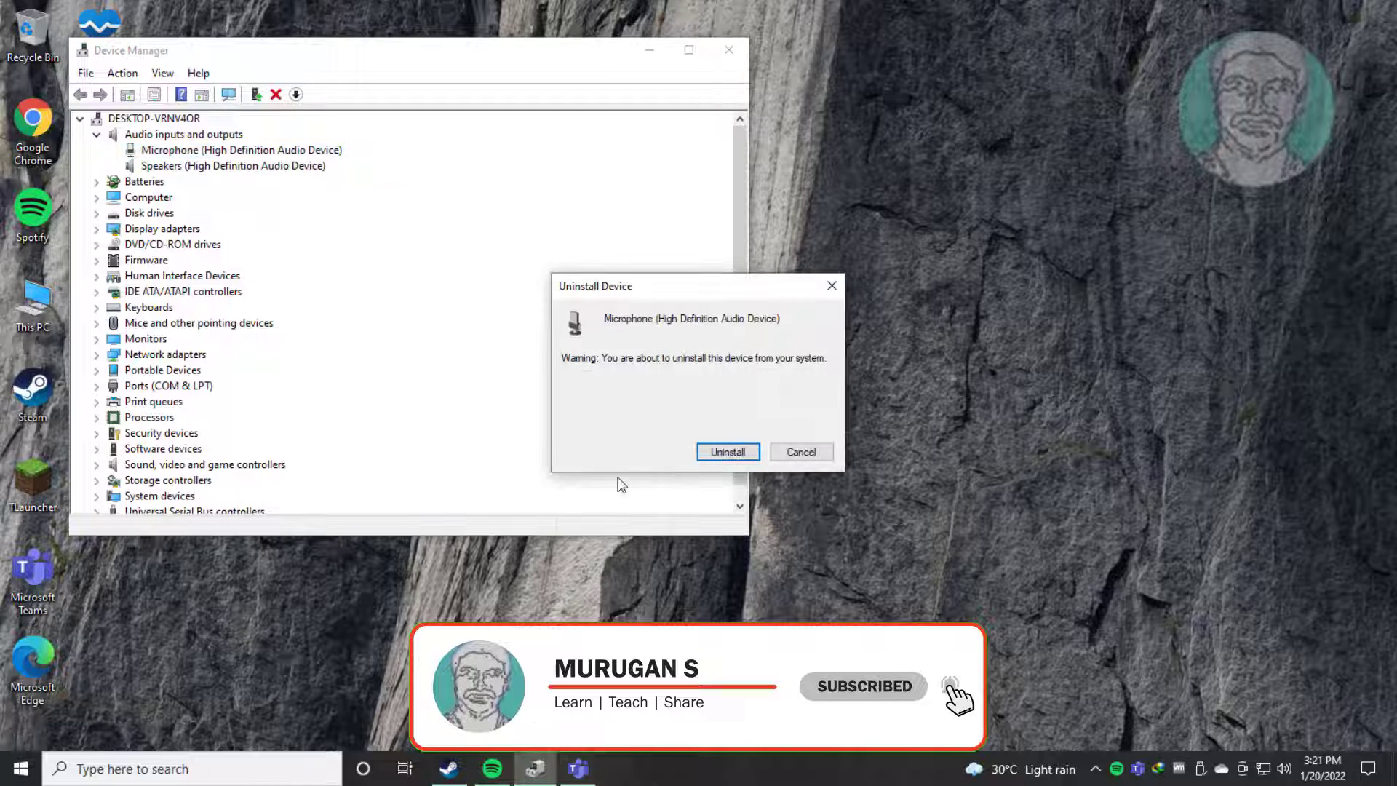
pyautogui.click(727, 452)
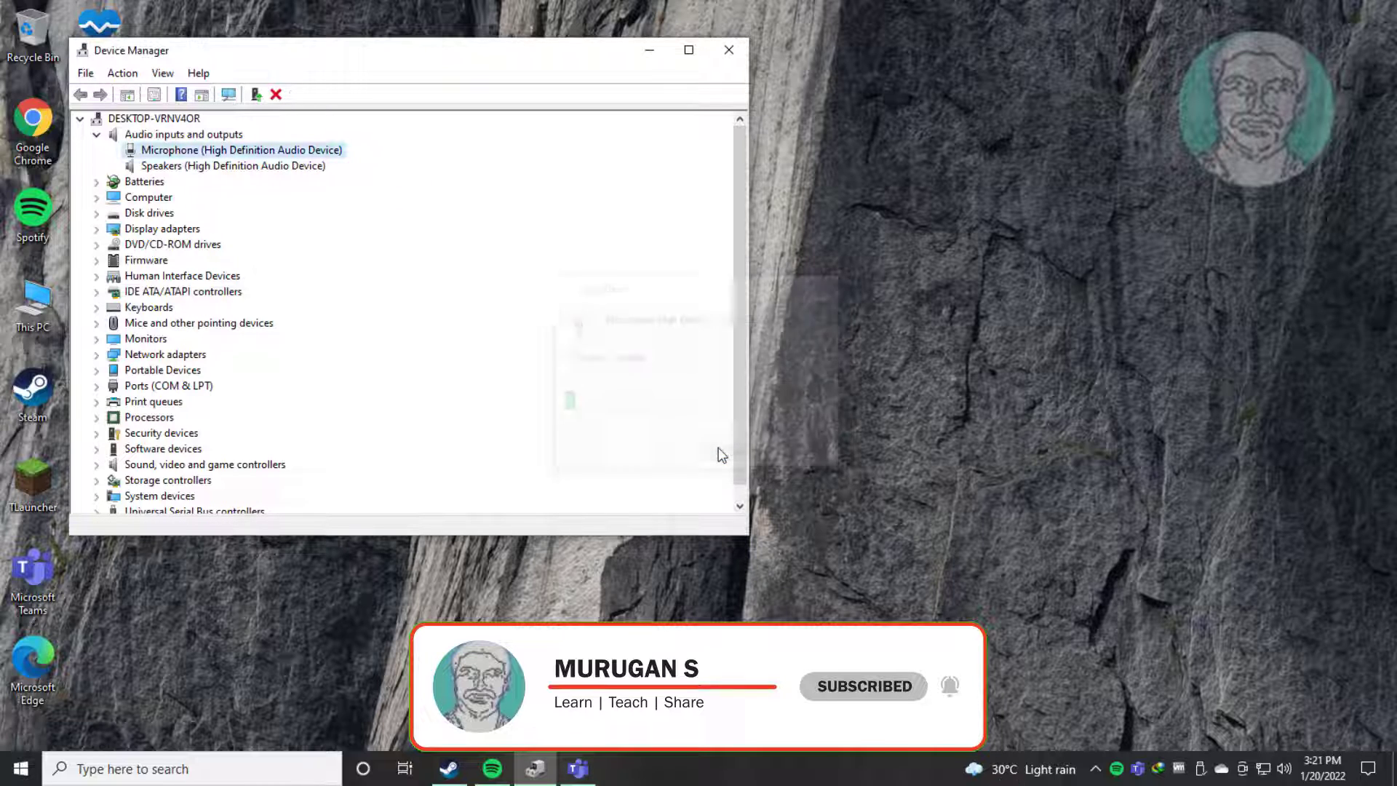
pyautogui.click(729, 49)
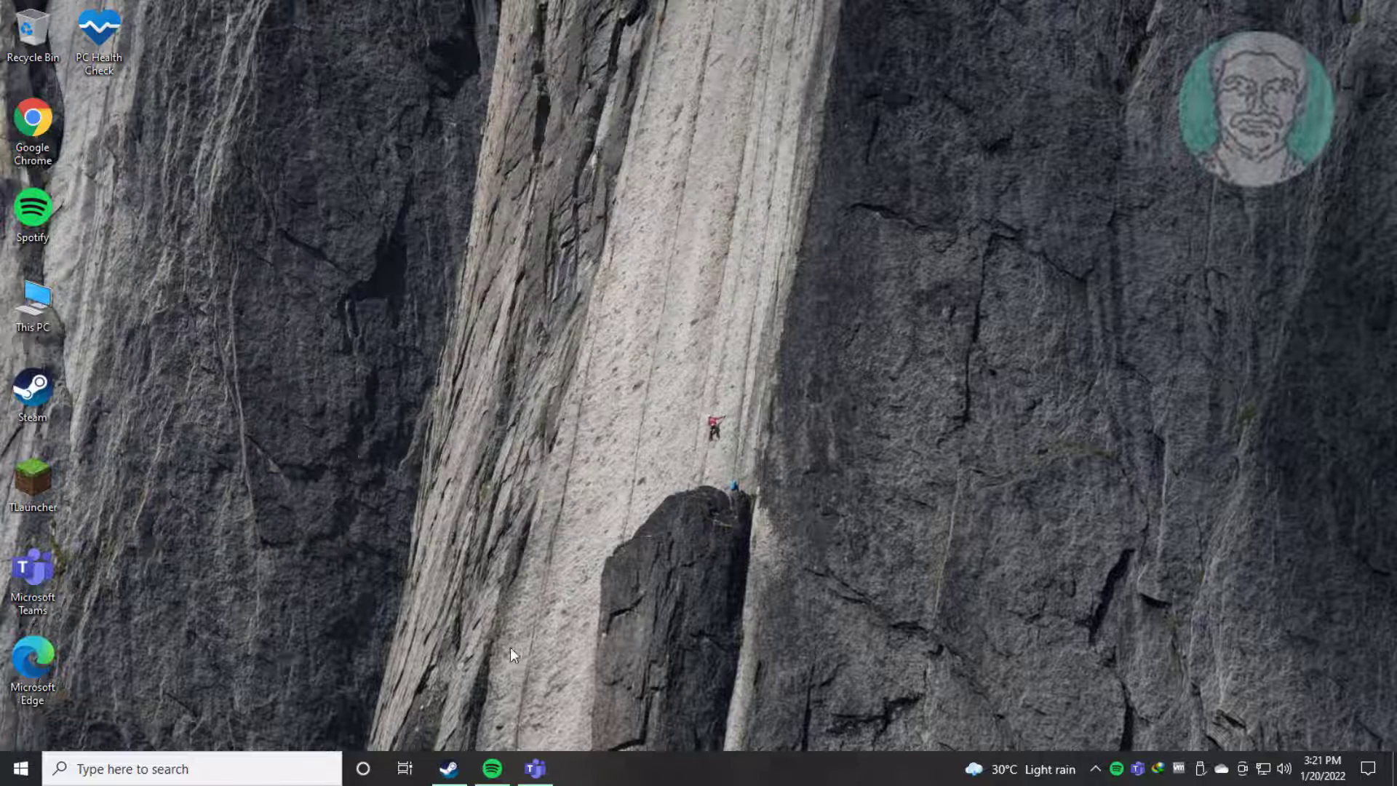
# Step: Restart the computer after uninstalling the microphone device
pyautogui.click(7, 767)
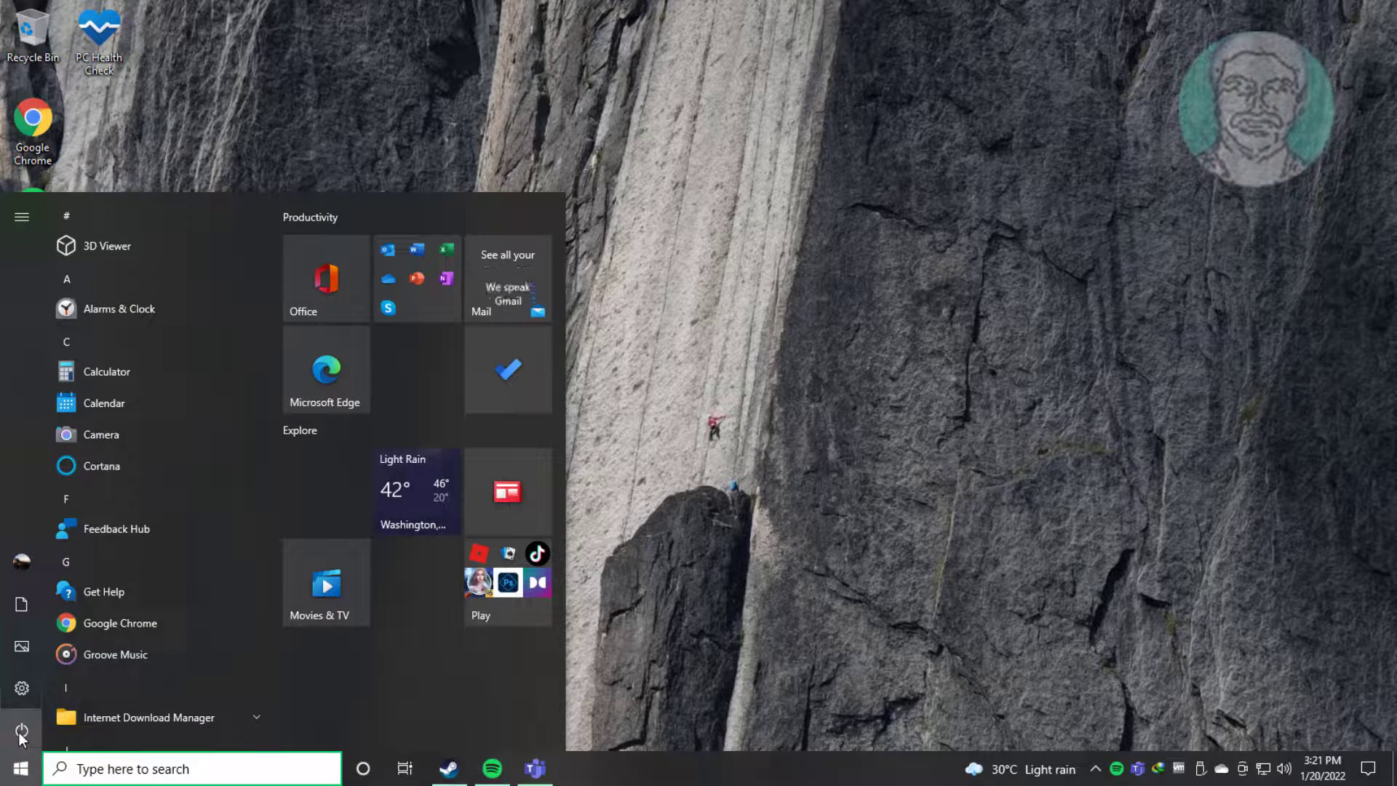
pyautogui.click(21, 735)
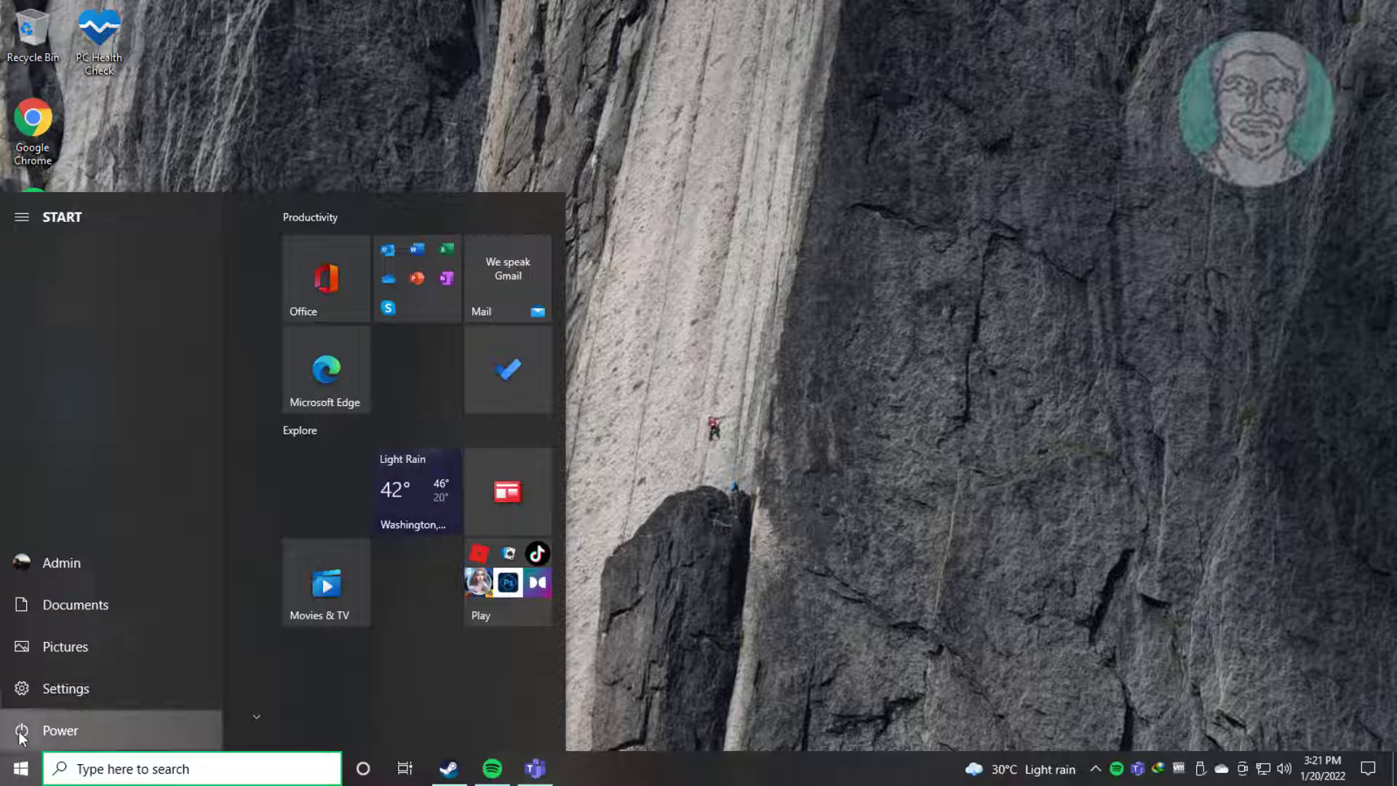
pyautogui.click(42, 688)
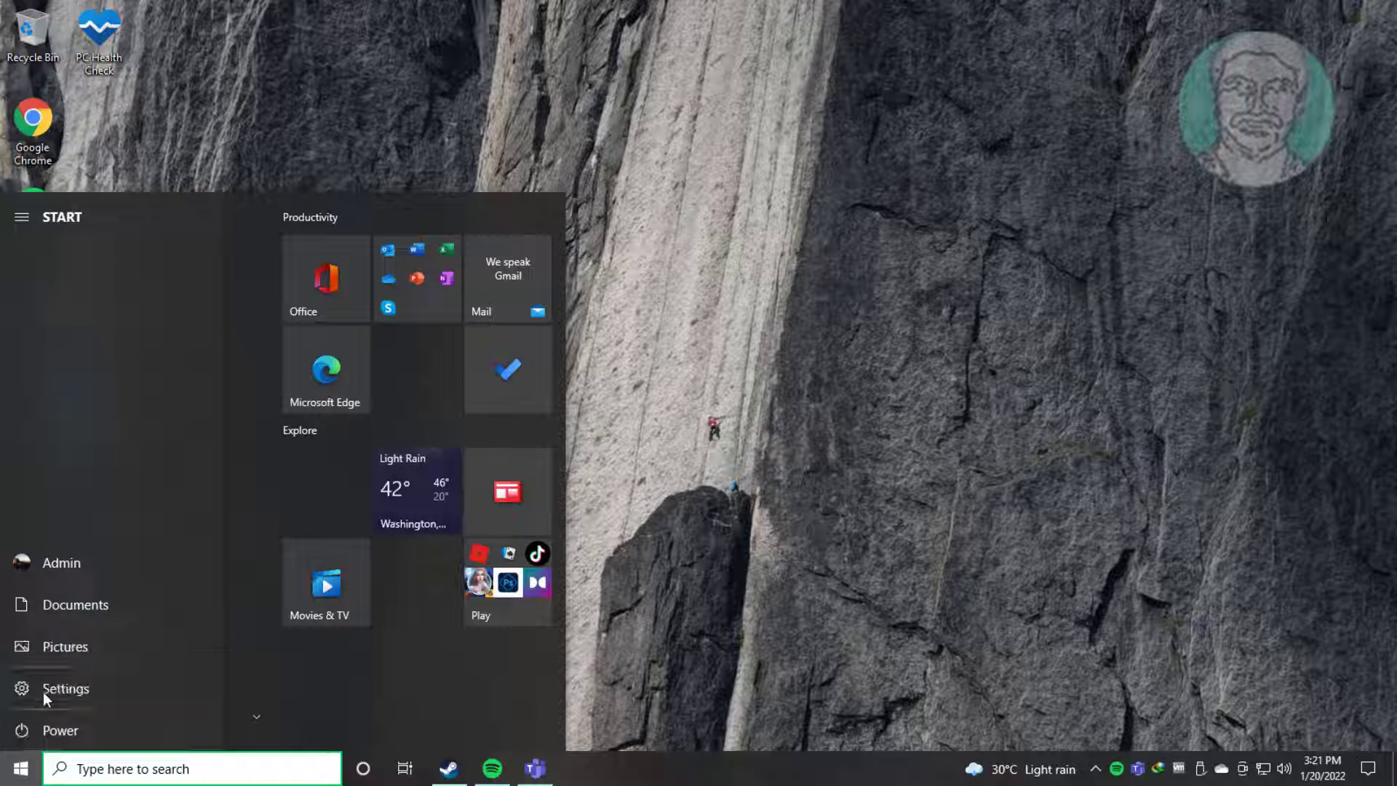